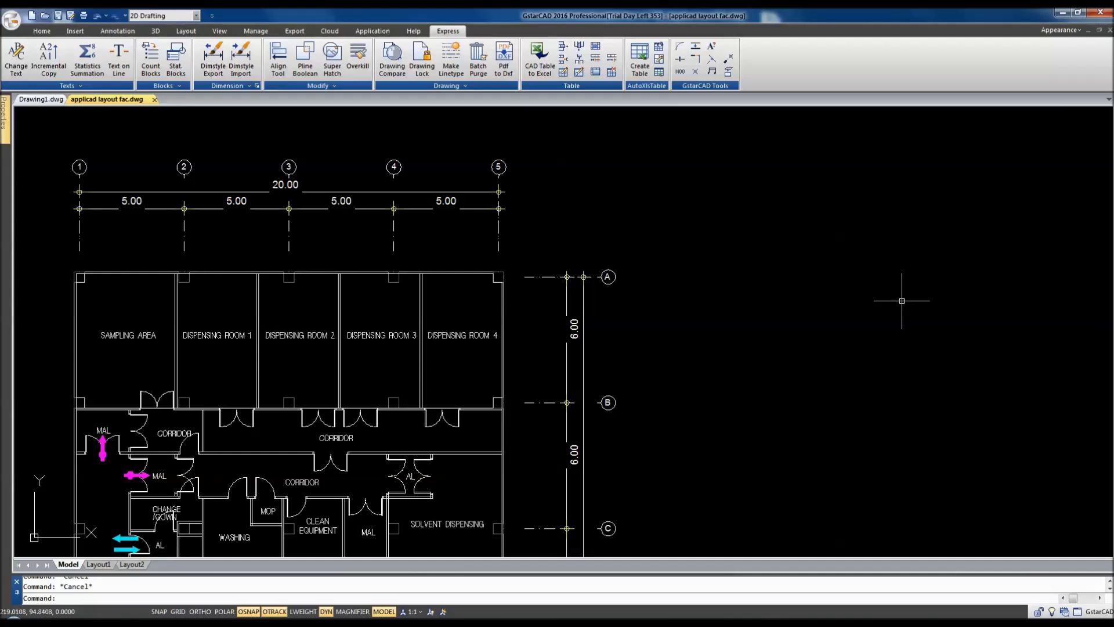
# List the properties of the Dispensing Room 1 boundary polyline with the LI command
pyautogui.moveTo(737, 346); pyautogui.dragTo(787, 368, button='middle')
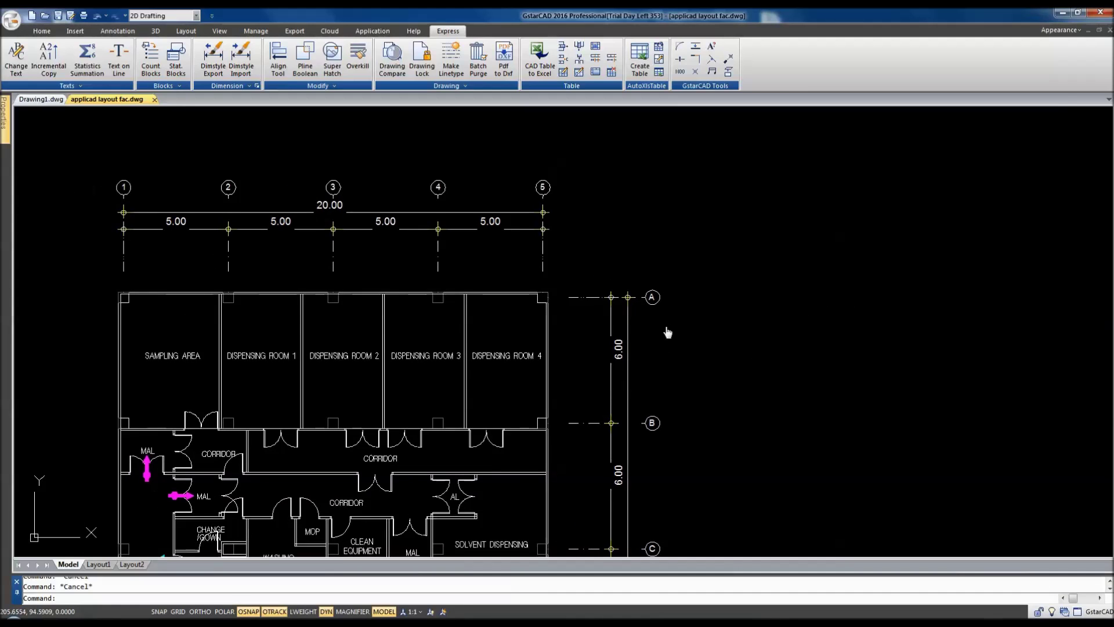
pyautogui.moveTo(359, 358); pyautogui.dragTo(362, 353, button='middle')
pyautogui.scroll(3, 361, 352)
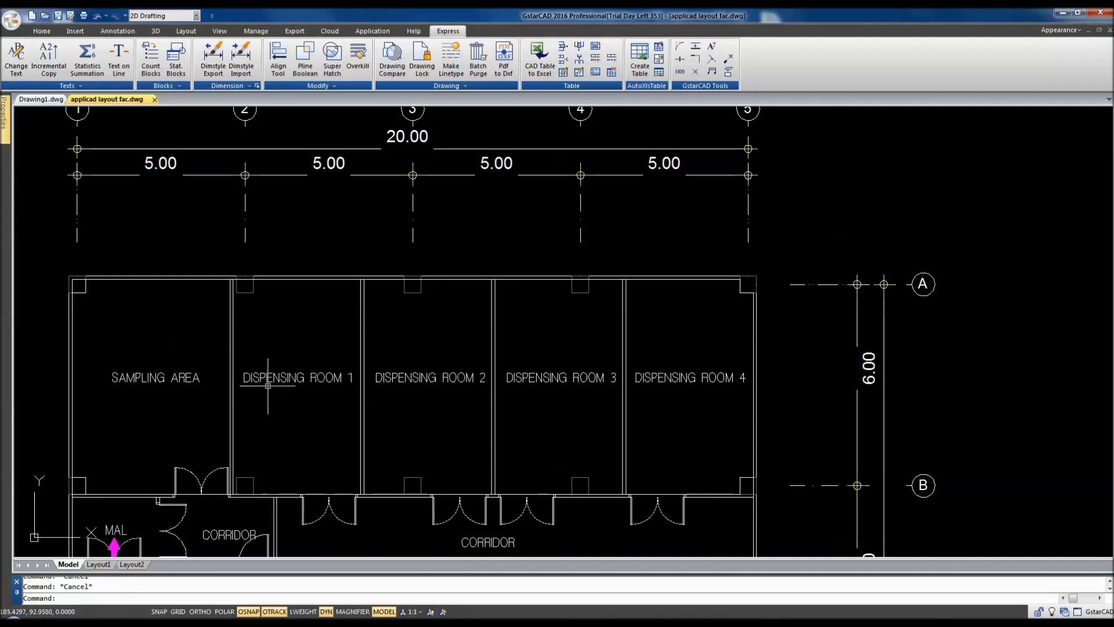
pyautogui.scroll(-2, 255, 389)
pyautogui.moveTo(253, 389); pyautogui.dragTo(247, 396, button='middle')
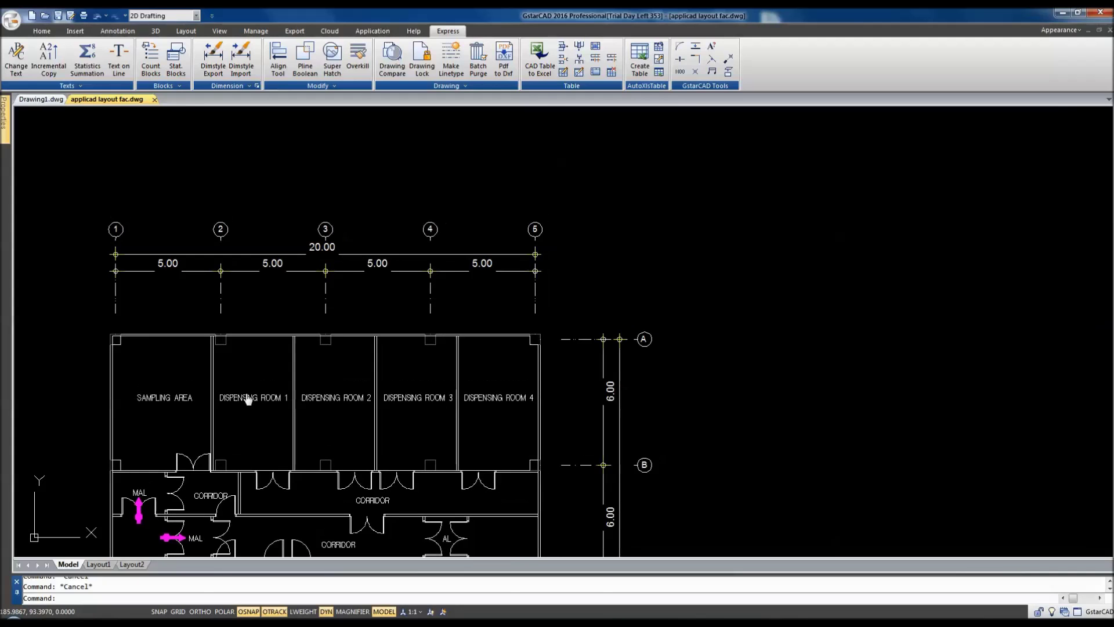
pyautogui.write('li')
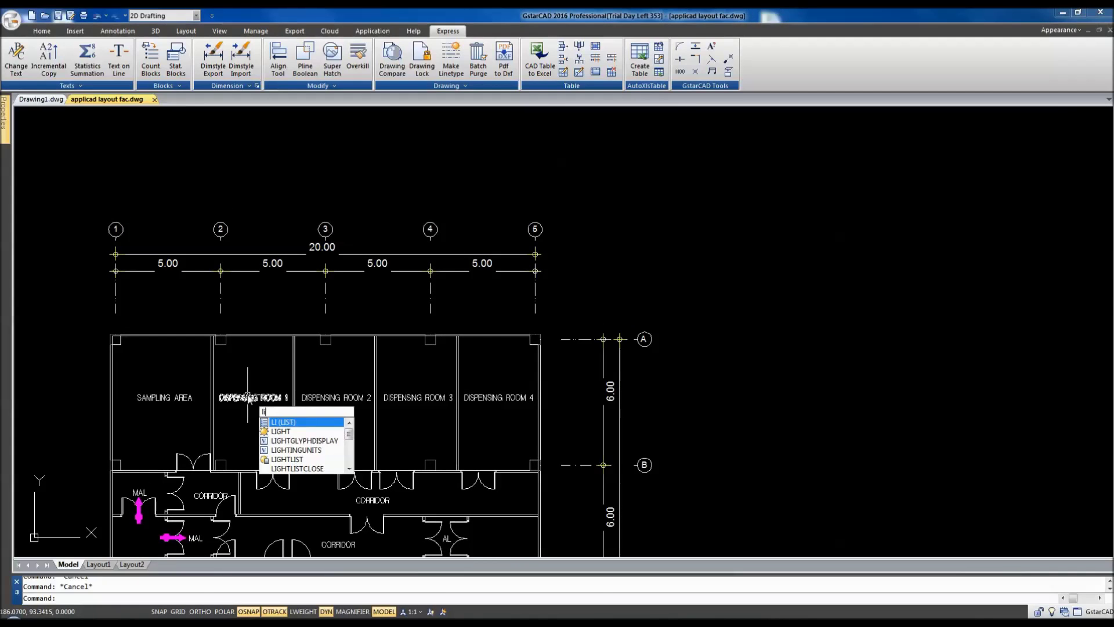
pyautogui.press('Return')
pyautogui.click(253, 338)
pyautogui.press('Return')
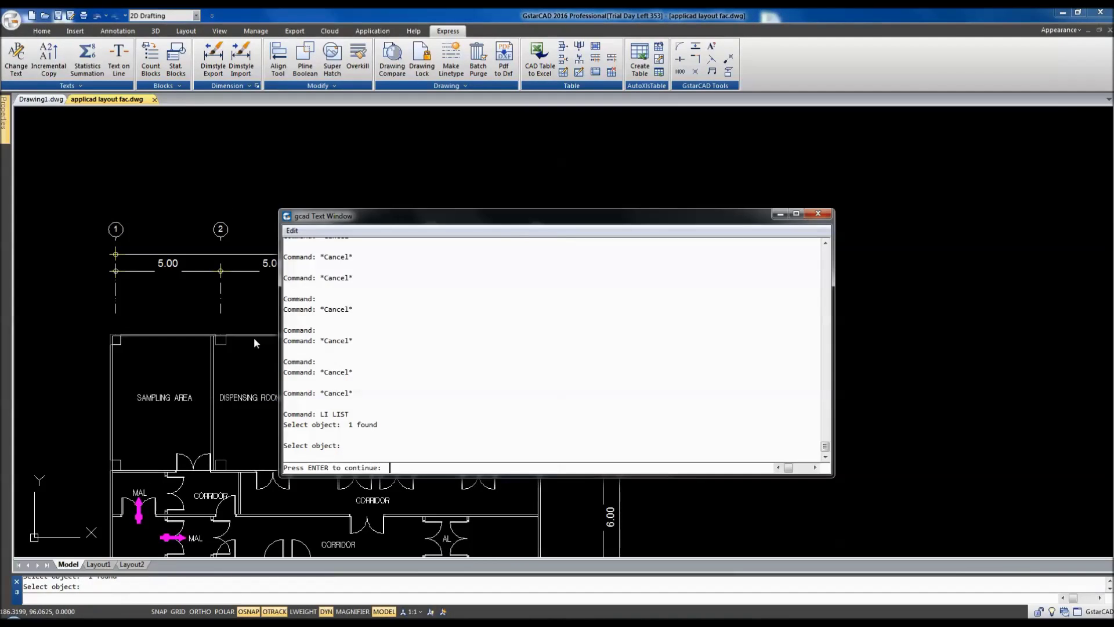
pyautogui.press('Return')
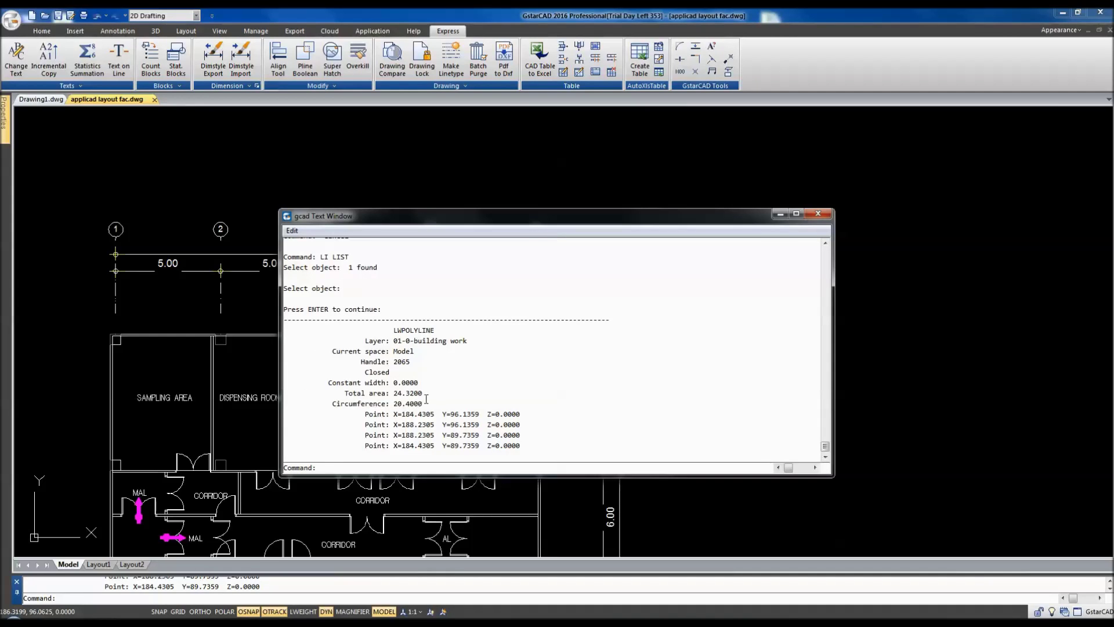
pyautogui.click(818, 214)
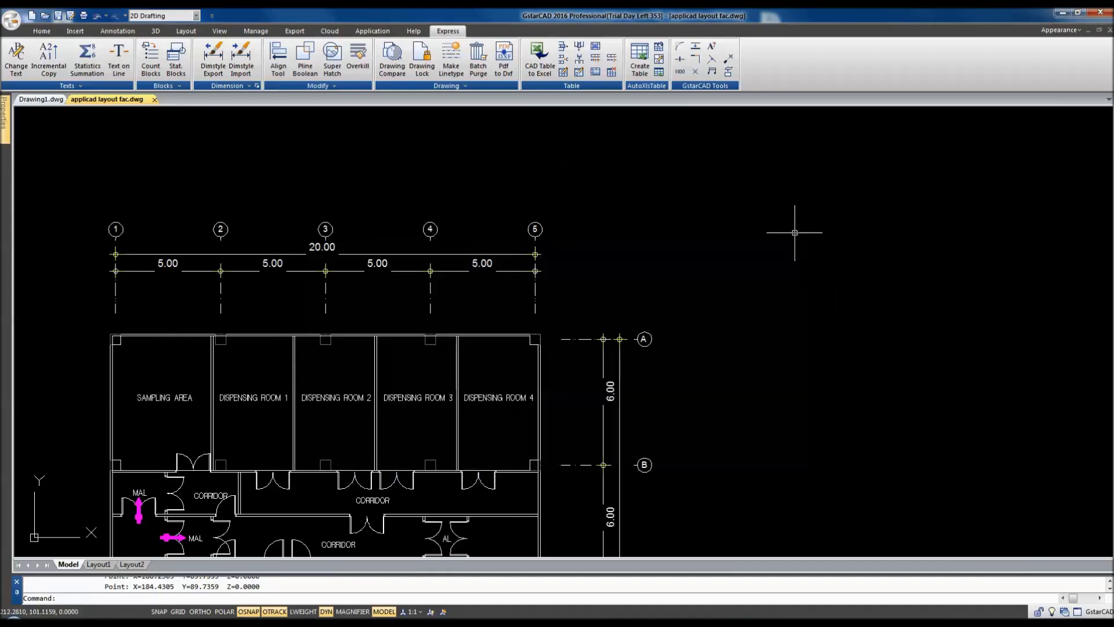
pyautogui.press('Escape')
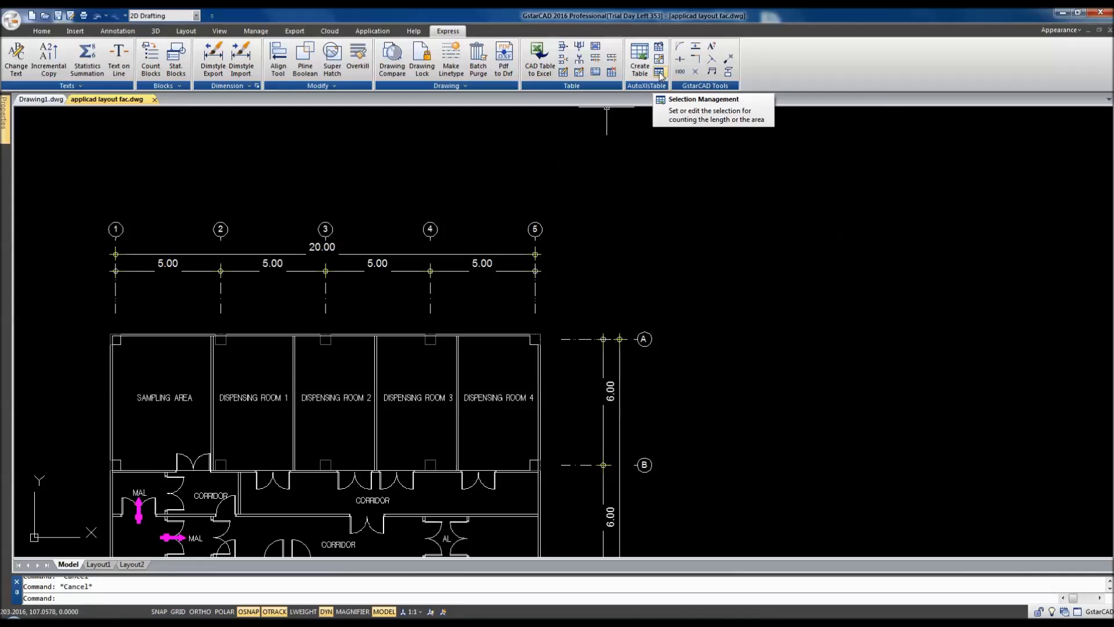
# Create area group DR 1 holding Dispensing Room 1's polyline in Selection Management
pyautogui.click(660, 75)
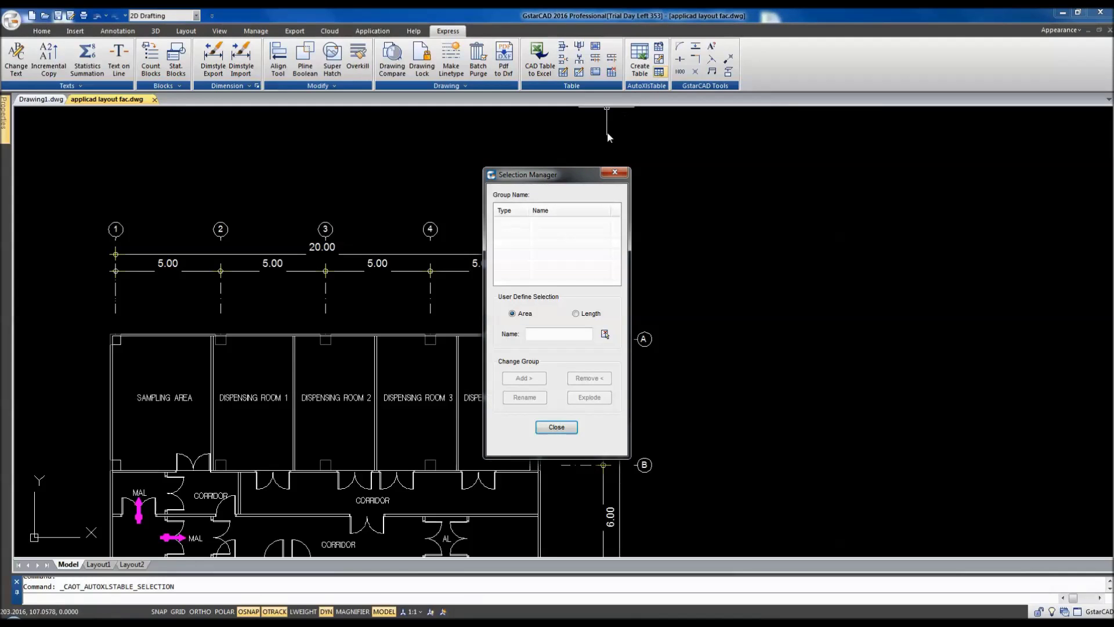
pyautogui.moveTo(572, 178); pyautogui.dragTo(806, 149)
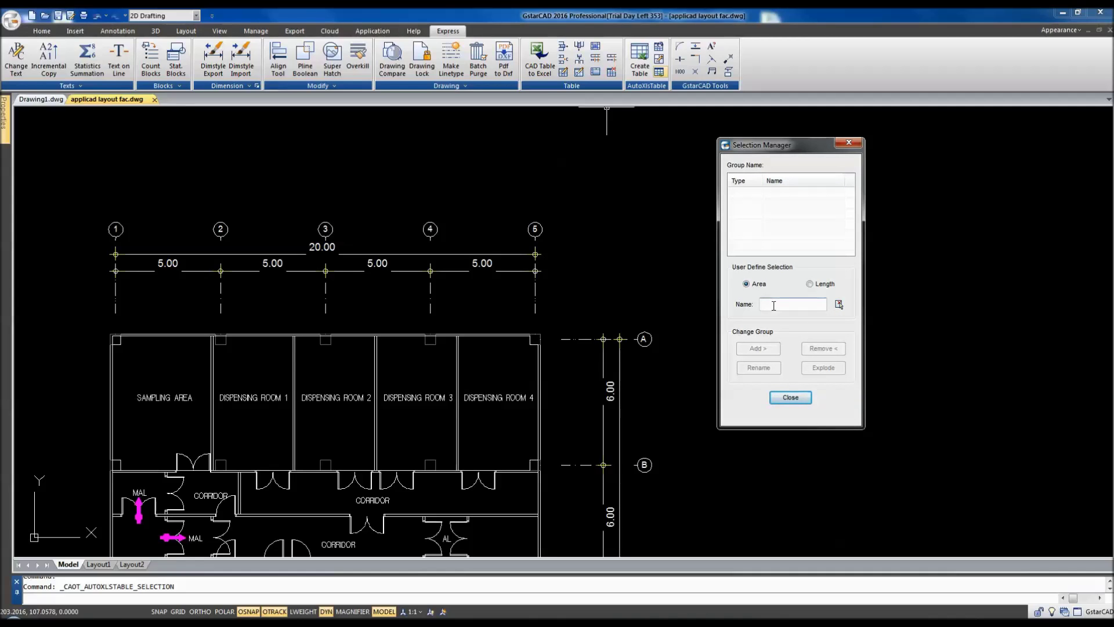
pyautogui.click(773, 306)
pyautogui.write('R 1')
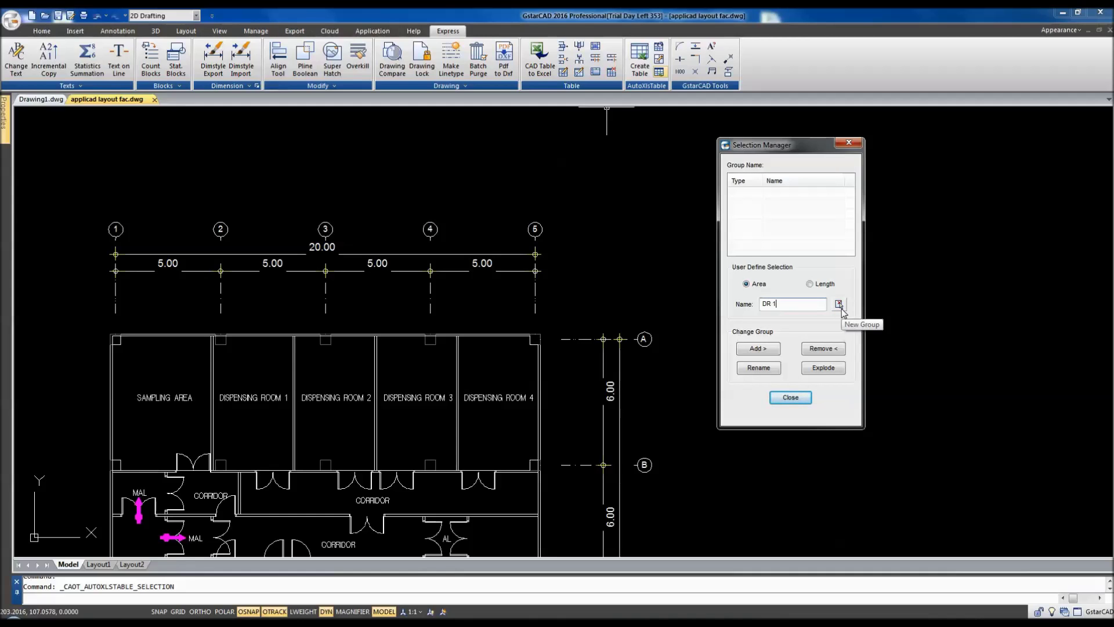
pyautogui.click(839, 304)
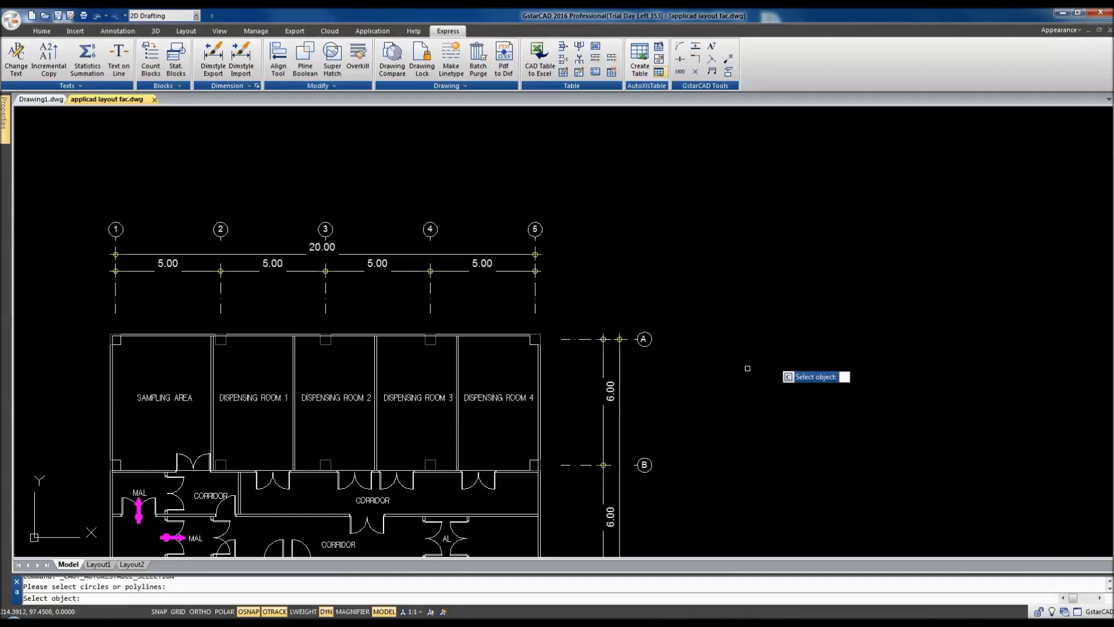
pyautogui.click(249, 337)
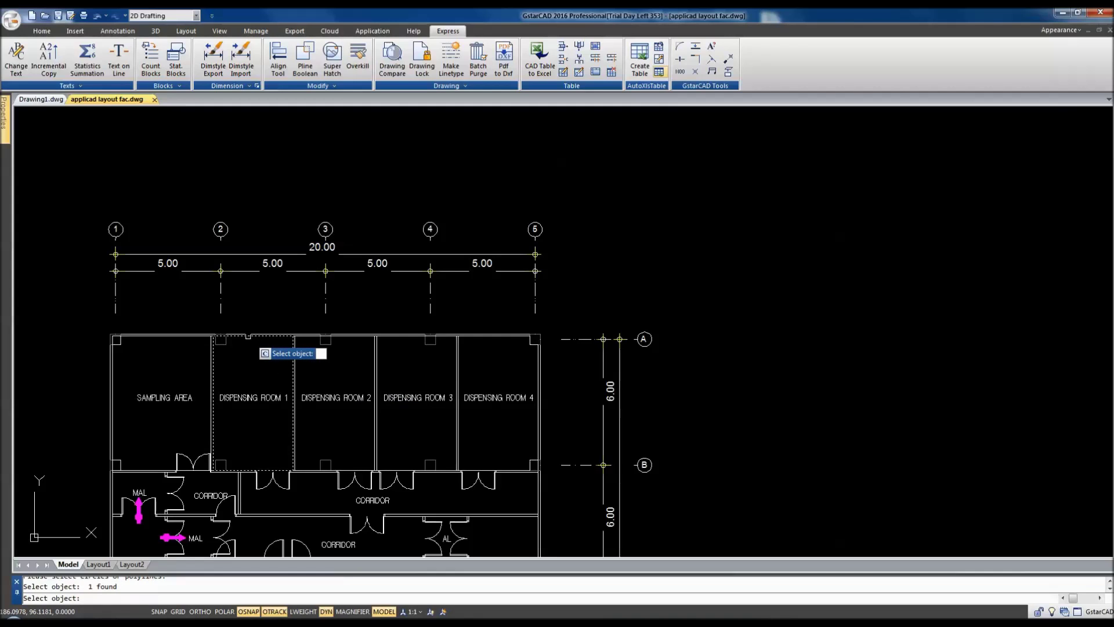
pyautogui.press('Return')
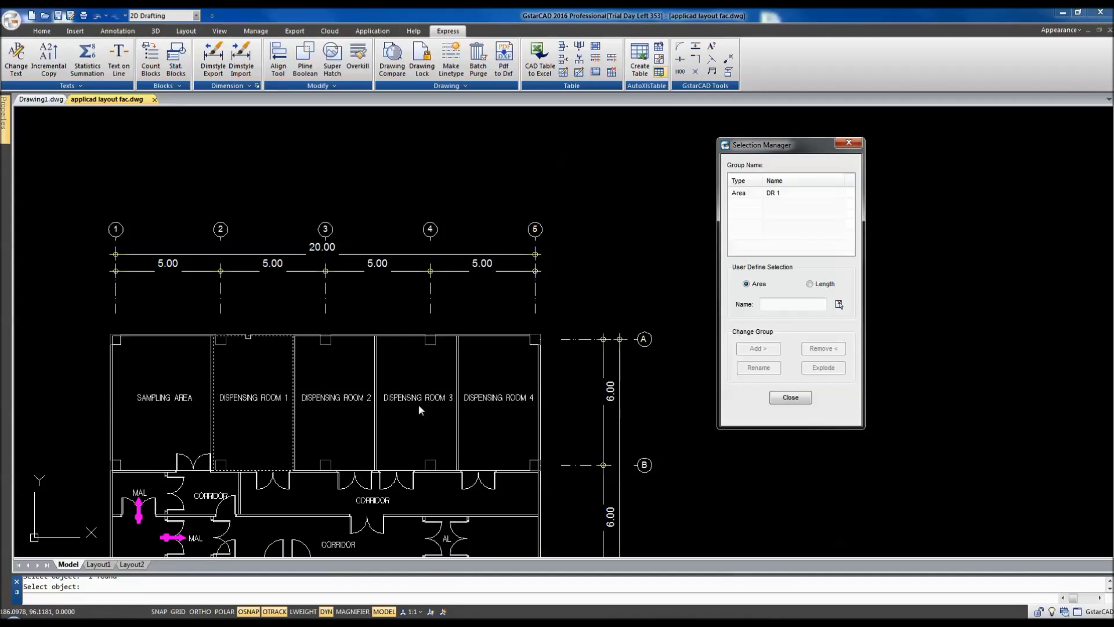
pyautogui.click(784, 304)
pyautogui.write('DR 2')
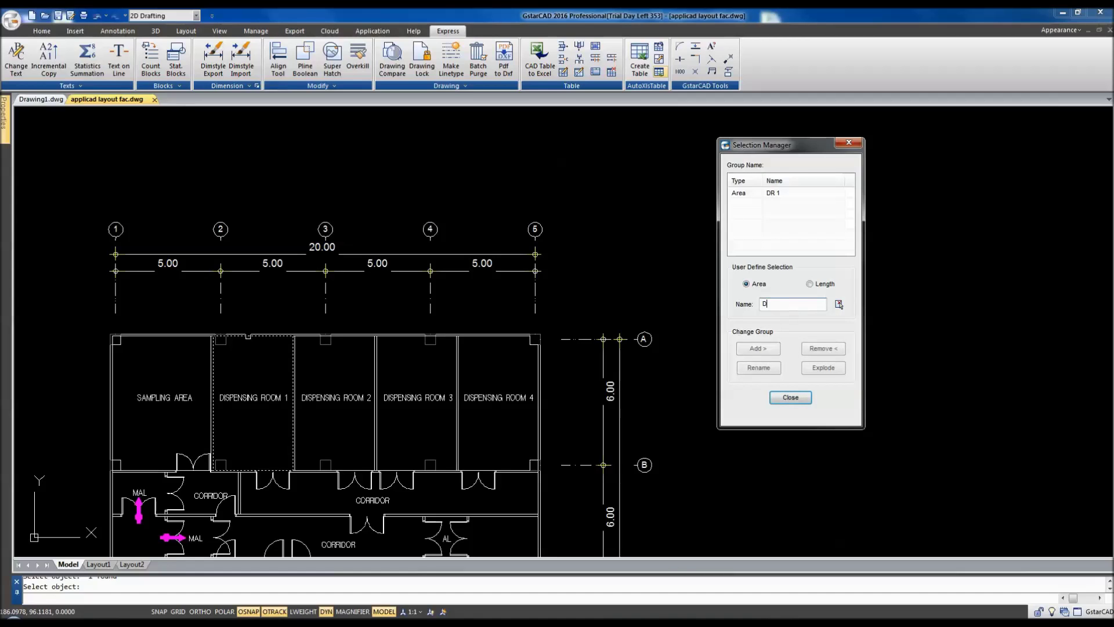
# Create area groups DR 2 and DR 3 from Dispensing Rooms 2 and 3
pyautogui.click(839, 305)
pyautogui.click(344, 337)
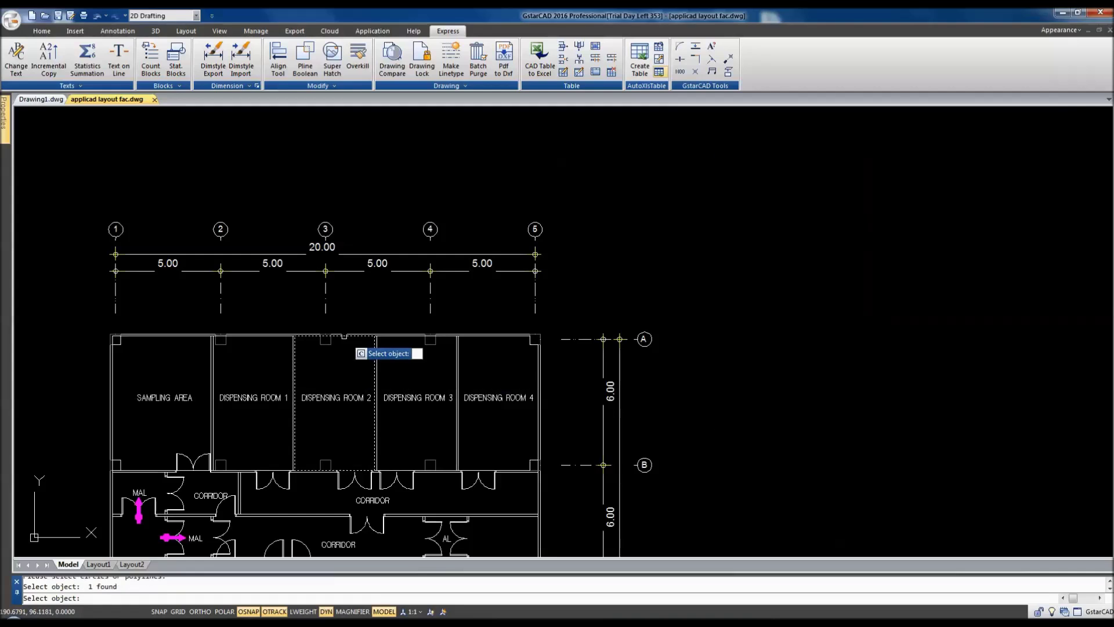
pyautogui.press('Return')
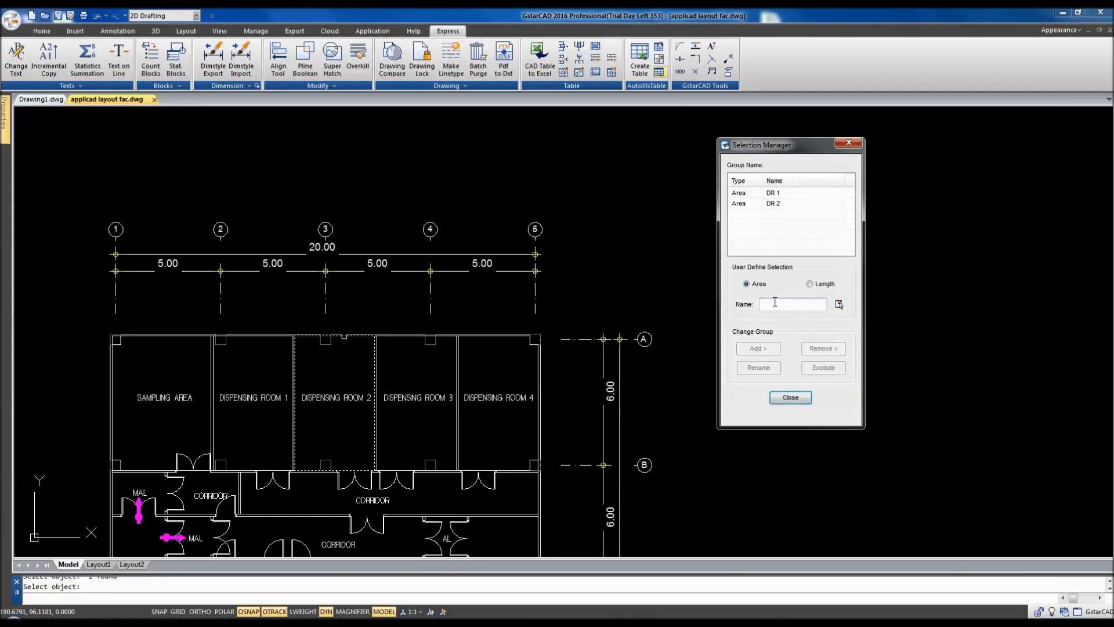
pyautogui.write('DR 3')
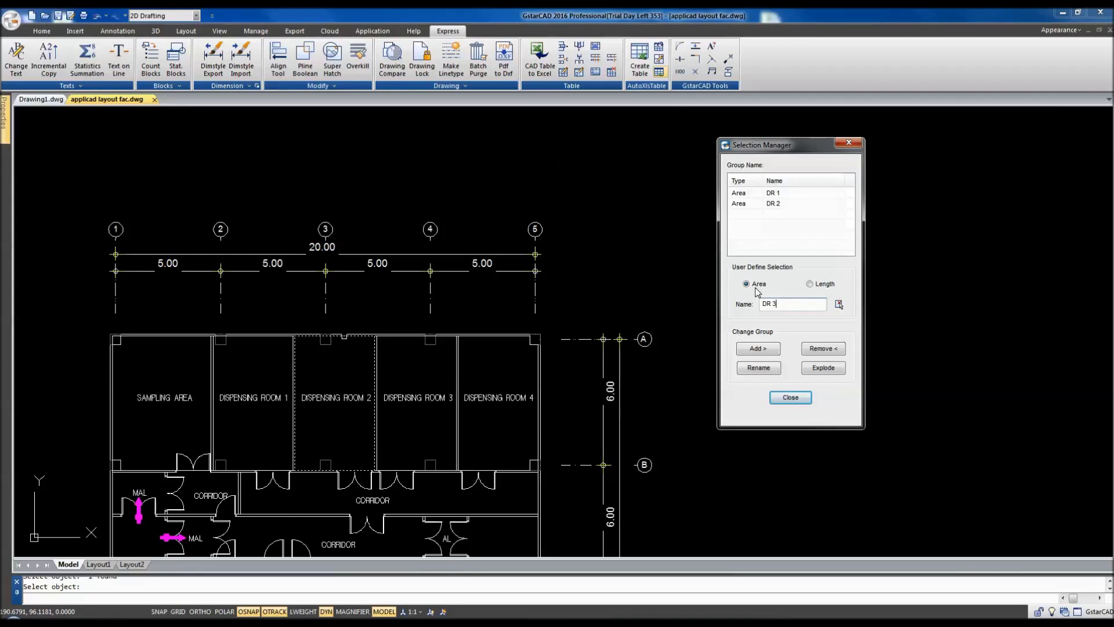
pyautogui.click(839, 305)
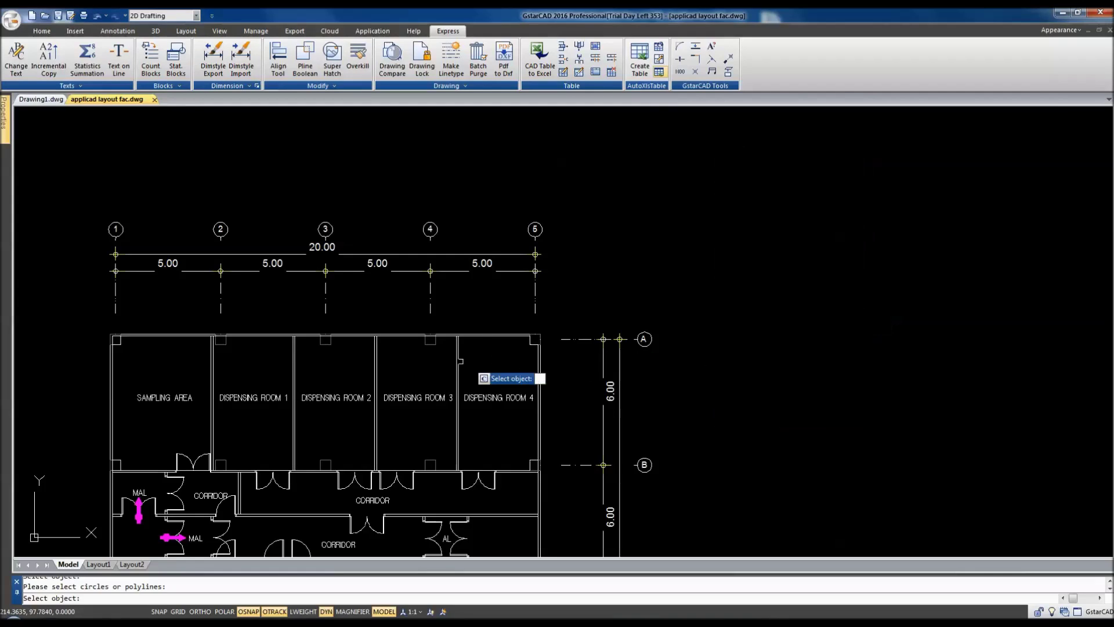
pyautogui.click(441, 336)
pyautogui.press('Return')
# Create area group DR 4 from Dispensing Room 4's boundary
pyautogui.click(780, 305)
pyautogui.write('DR 4')
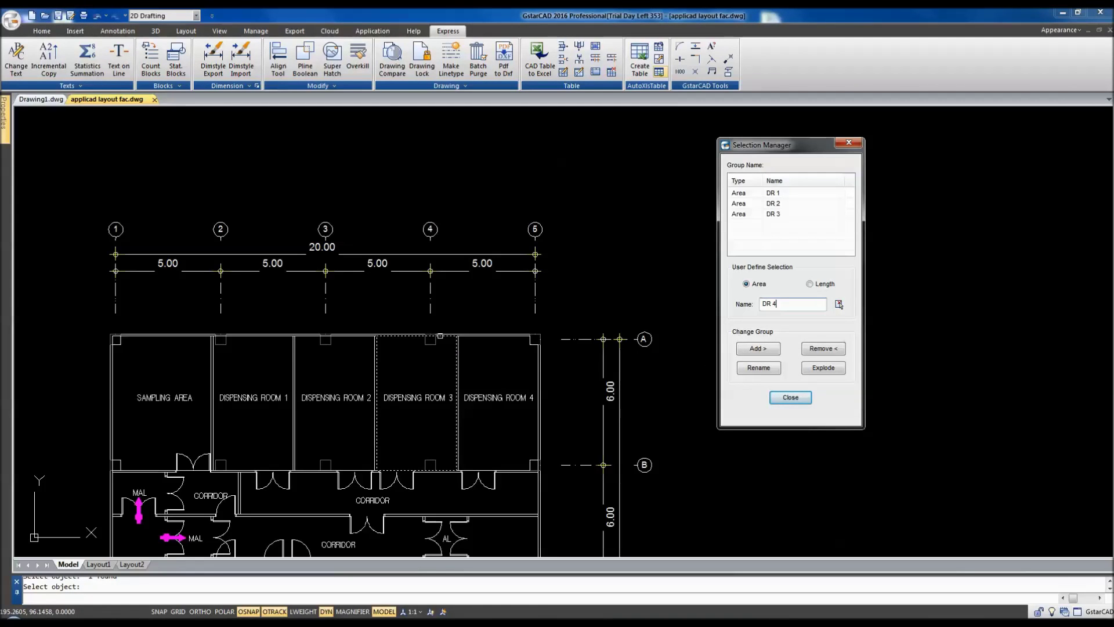
pyautogui.click(839, 304)
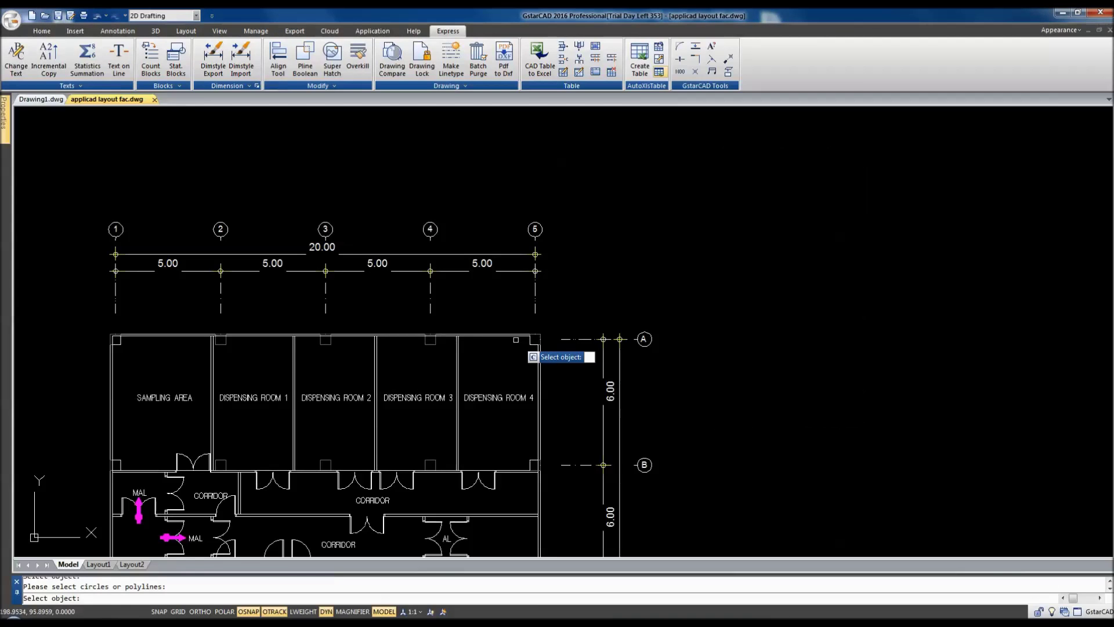
pyautogui.click(514, 337)
pyautogui.press('Return')
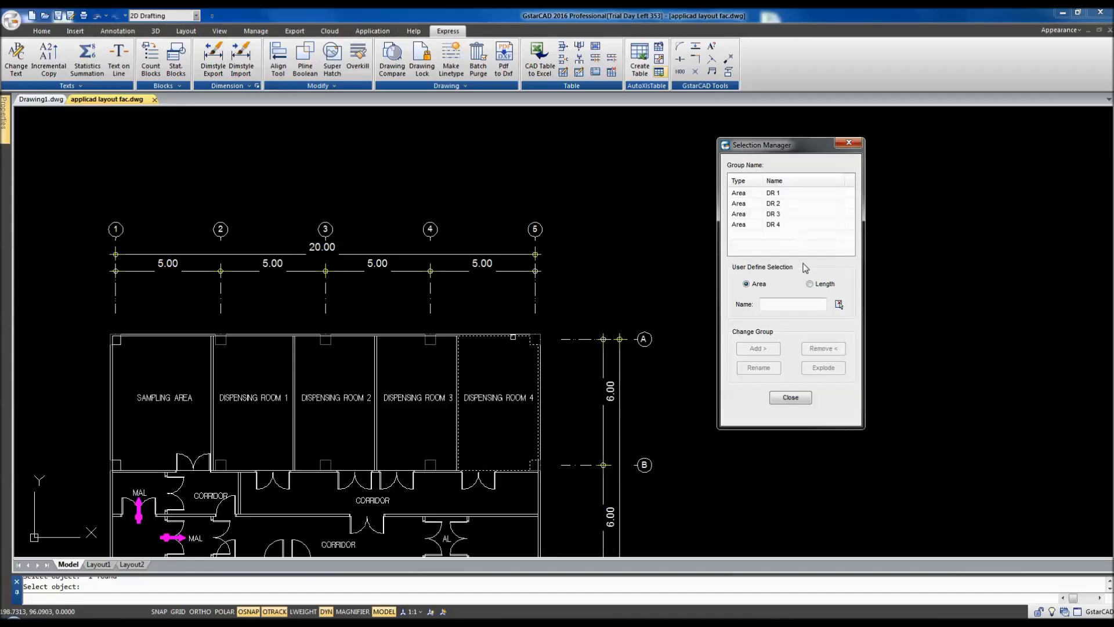
pyautogui.click(779, 304)
# Create area group SP from the Sampling Area boundary and close the Selection Manager
pyautogui.write('SP')
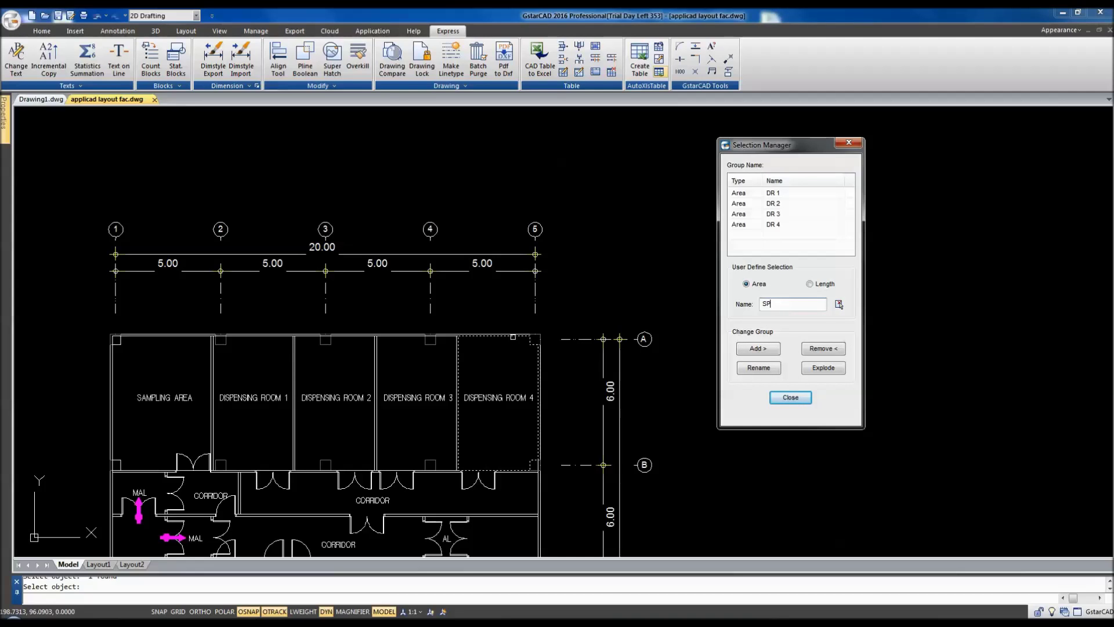
pyautogui.click(839, 304)
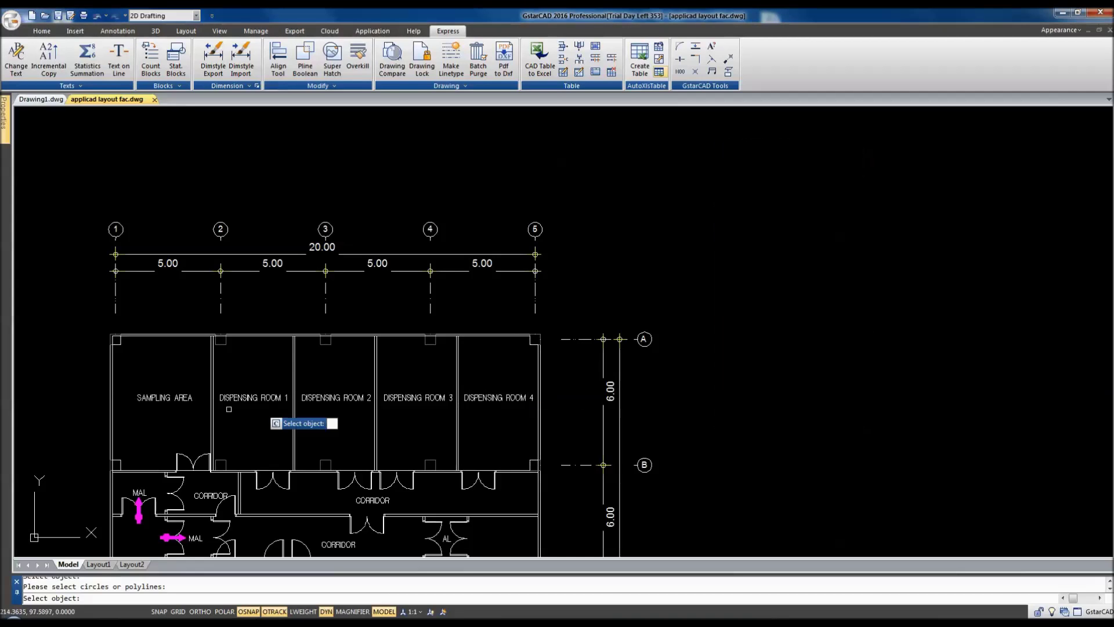
pyautogui.click(150, 334)
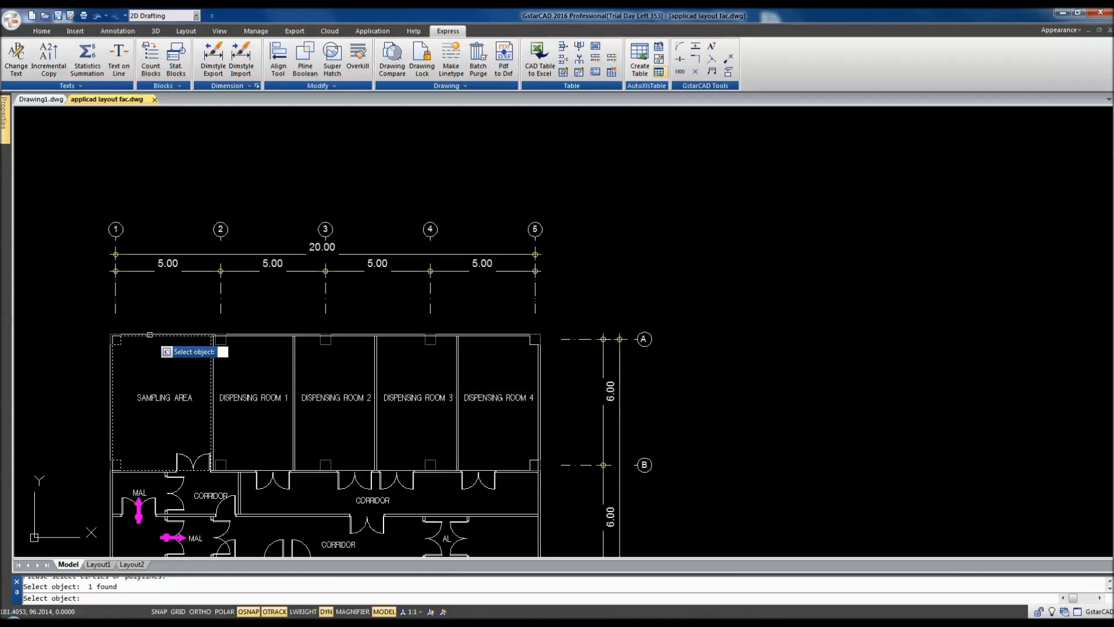
pyautogui.press('Return')
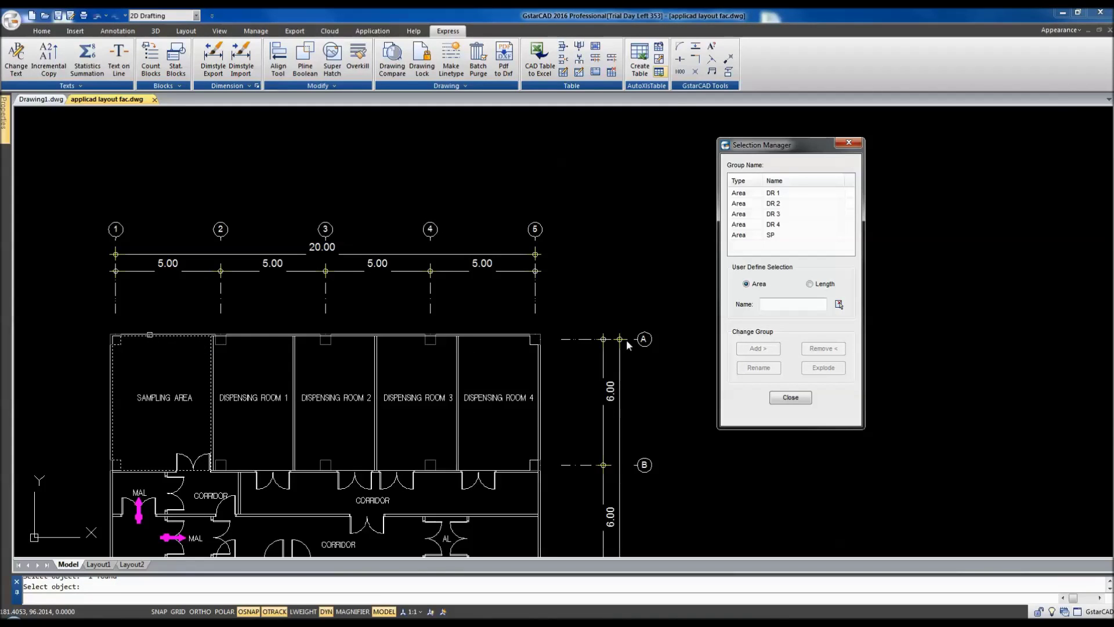
pyautogui.click(802, 403)
pyautogui.moveTo(809, 386); pyautogui.dragTo(787, 389, button='middle')
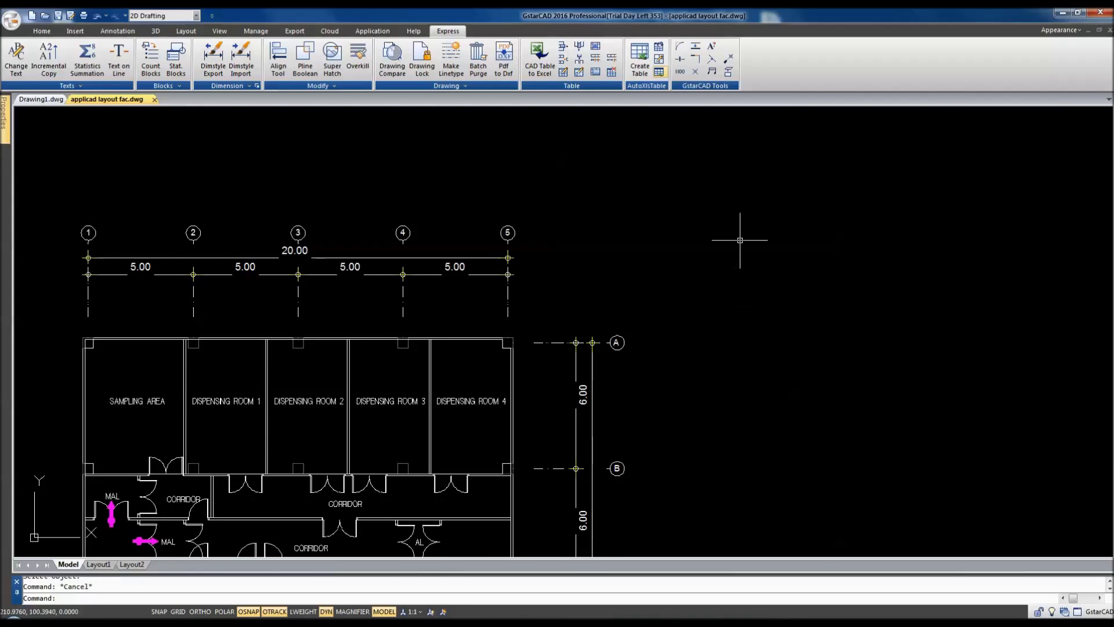
# Run AutoXlsTable Create Table so Excel opens a blank Book1 workbook
pyautogui.click(640, 68)
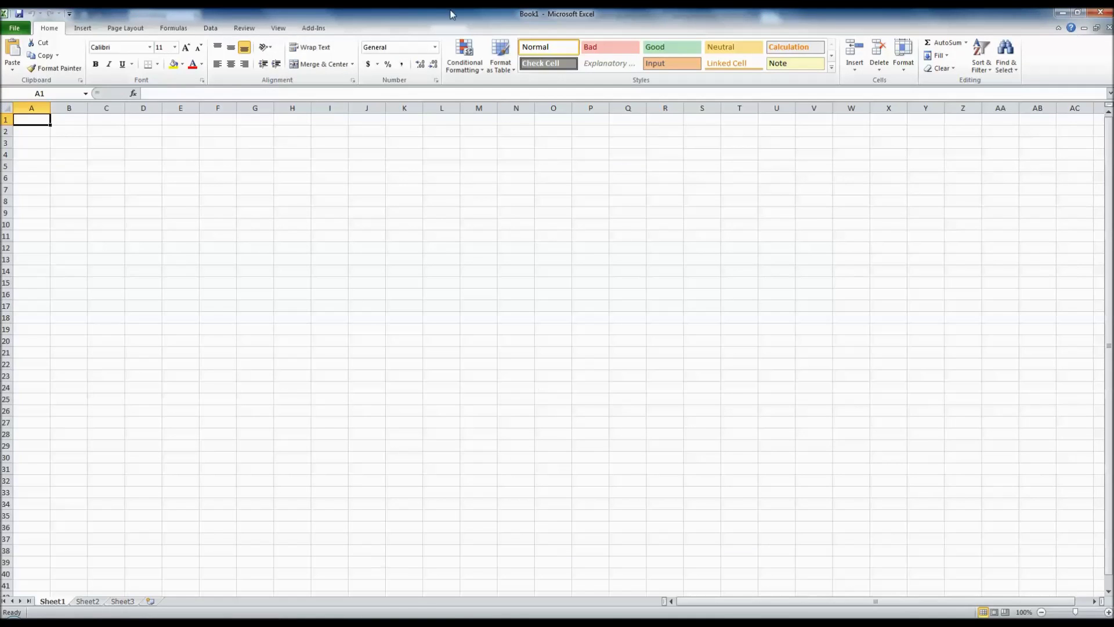
pyautogui.click(323, 28)
# Enter headers No, Name room and Area in A1:C1, widening column B
pyautogui.click(49, 27)
pyautogui.keyDown('ctrl'); pyautogui.scroll(9, 76, 152); pyautogui.keyUp('ctrl')
pyautogui.keyDown('ctrl'); pyautogui.scroll(2, 90, 162); pyautogui.keyUp('ctrl')
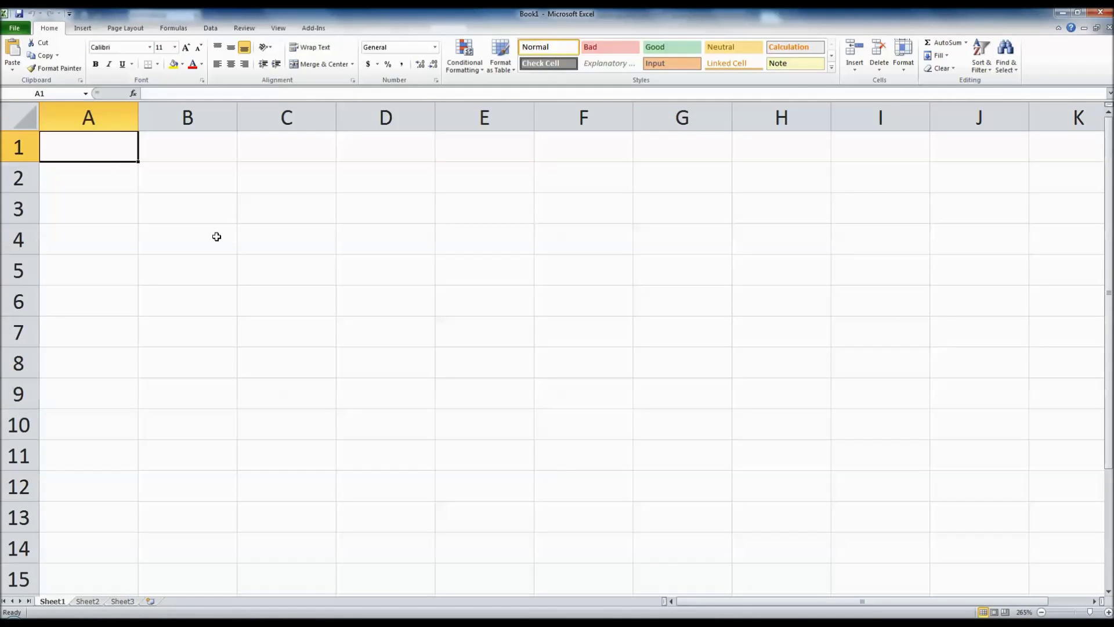
pyautogui.write('No')
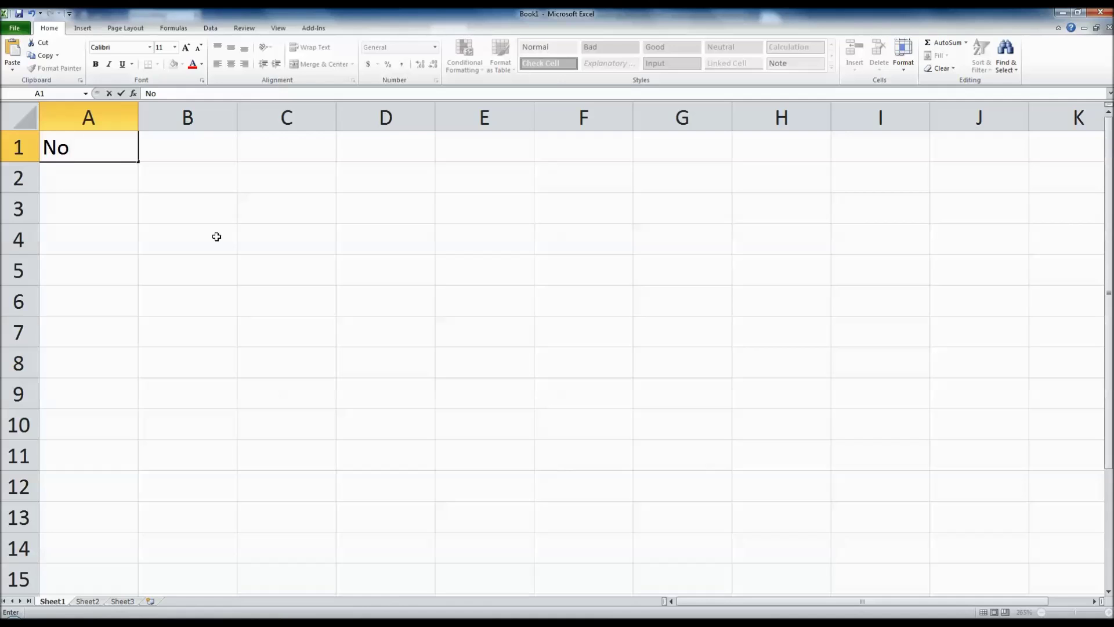
pyautogui.click(171, 159)
pyautogui.write('N')
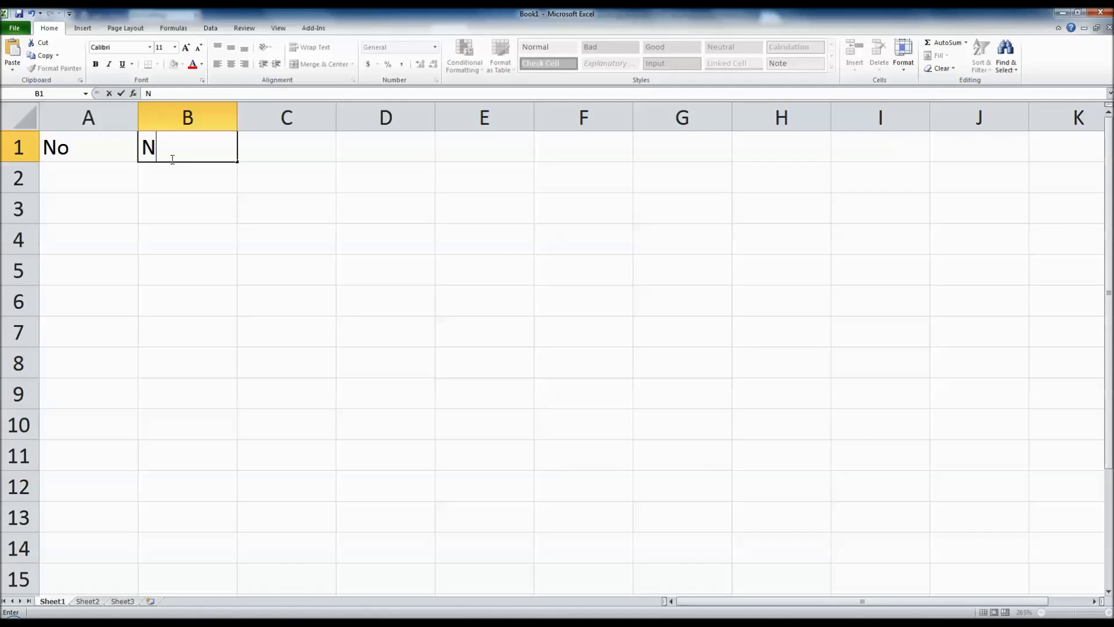
pyautogui.write('ame room')
pyautogui.click(256, 167)
pyautogui.moveTo(239, 114); pyautogui.dragTo(295, 123)
pyautogui.click(322, 142)
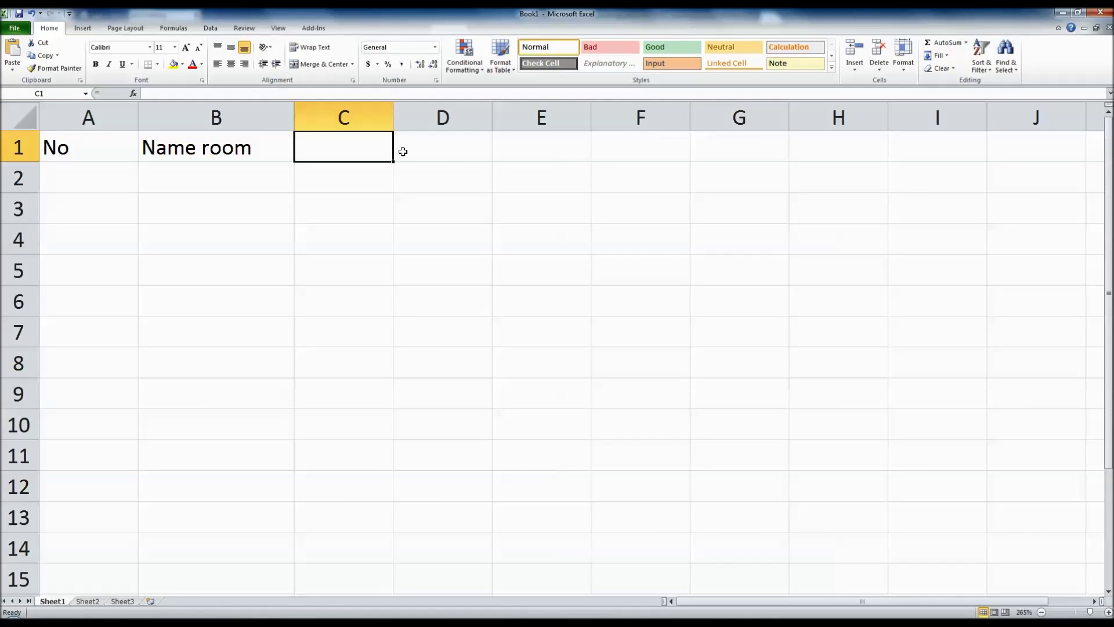
pyautogui.write('Area')
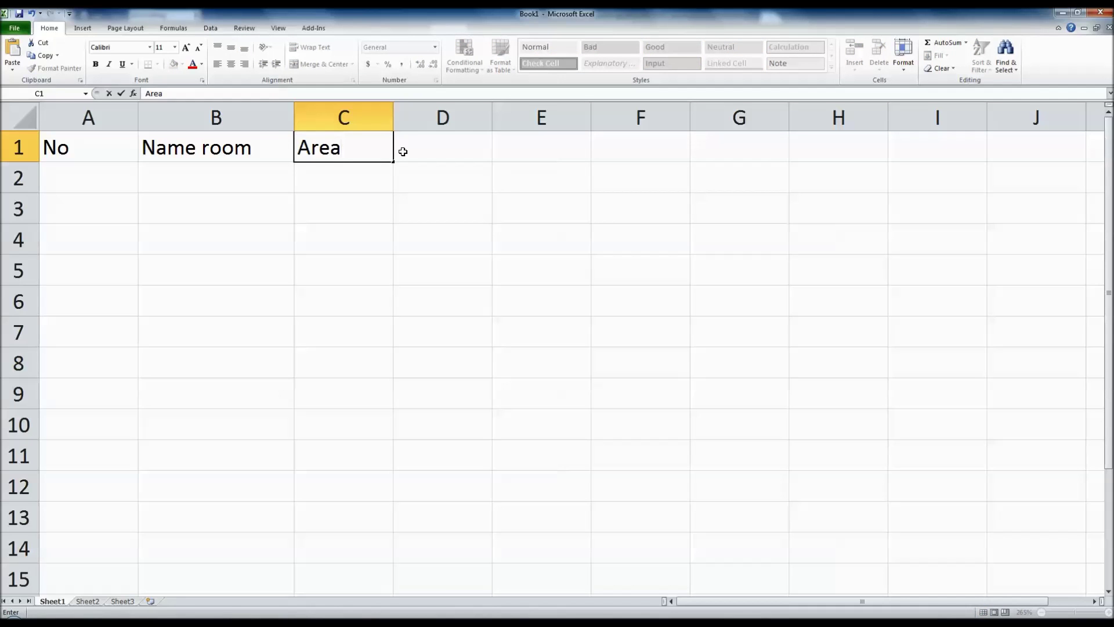
pyautogui.click(421, 214)
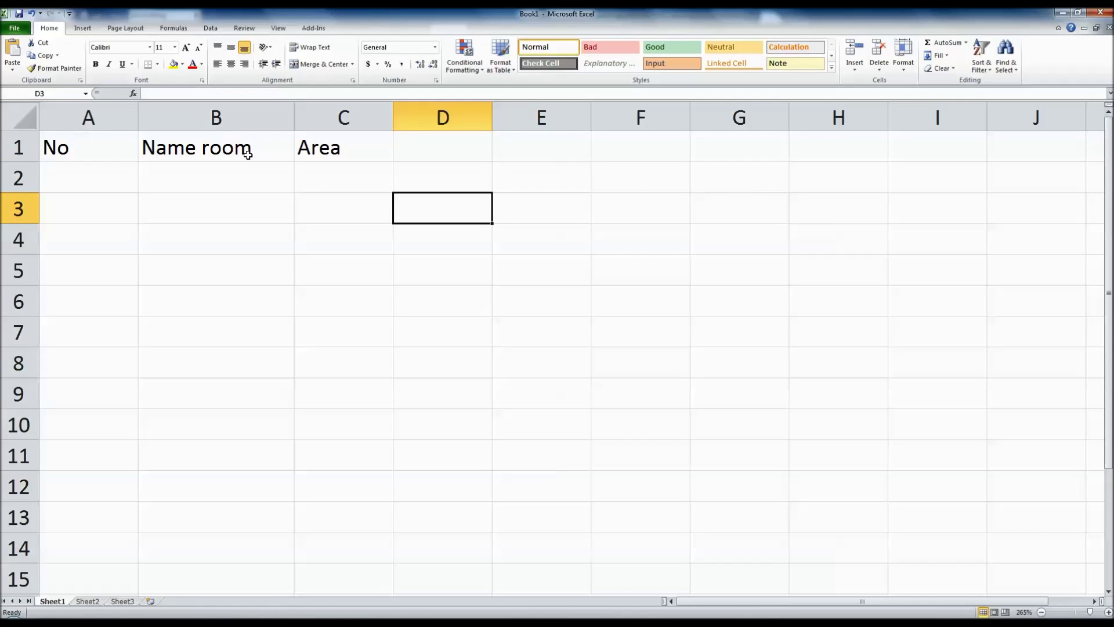
# Center the text in A1:C9 and give every cell All Borders
pyautogui.moveTo(116, 160); pyautogui.dragTo(321, 390)
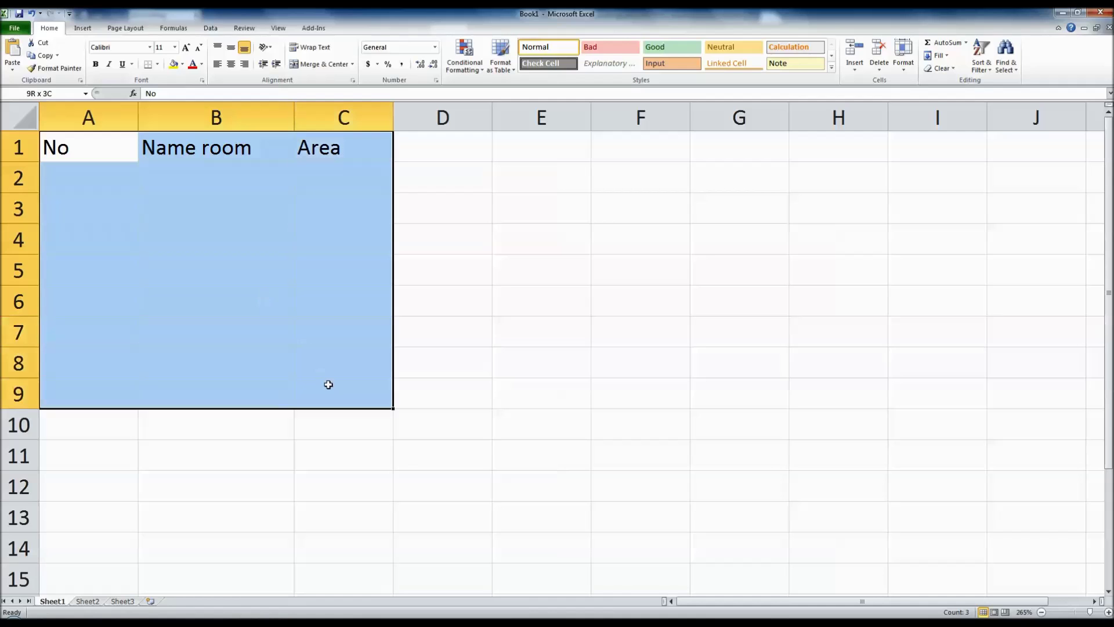
pyautogui.click(231, 63)
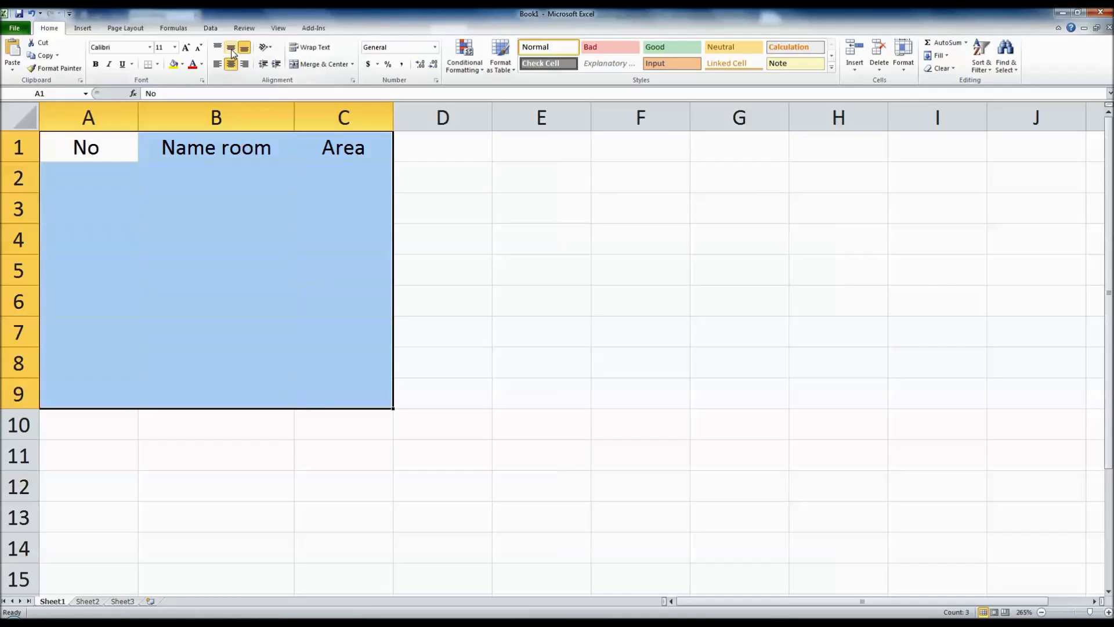
pyautogui.click(157, 64)
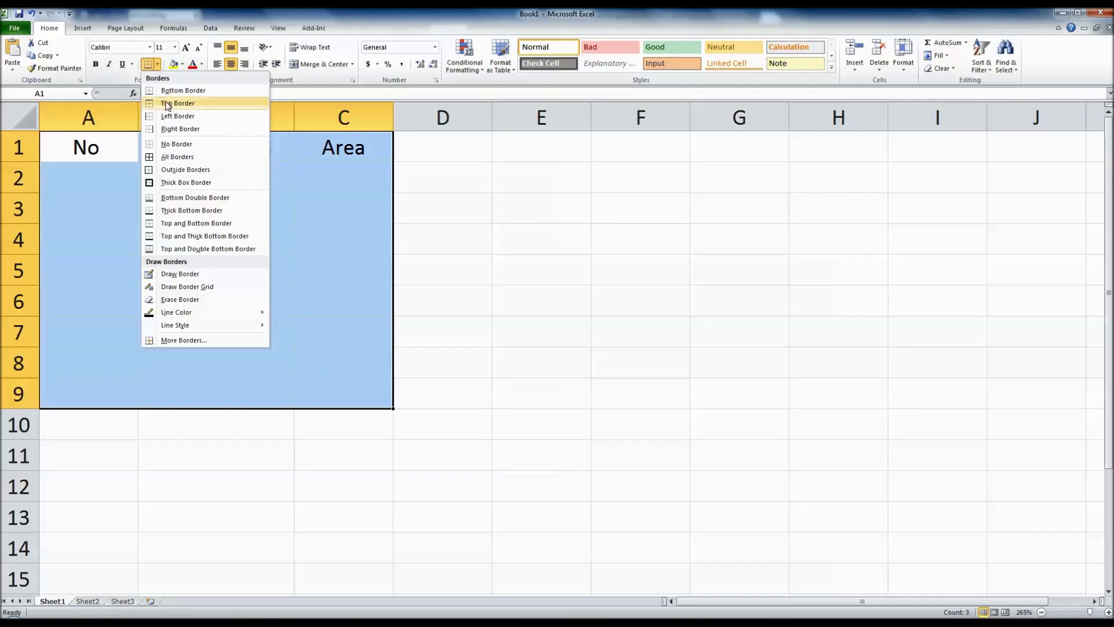
pyautogui.click(220, 157)
# Fill the header row A1:C1 dark blue
pyautogui.moveTo(373, 150); pyautogui.dragTo(119, 153)
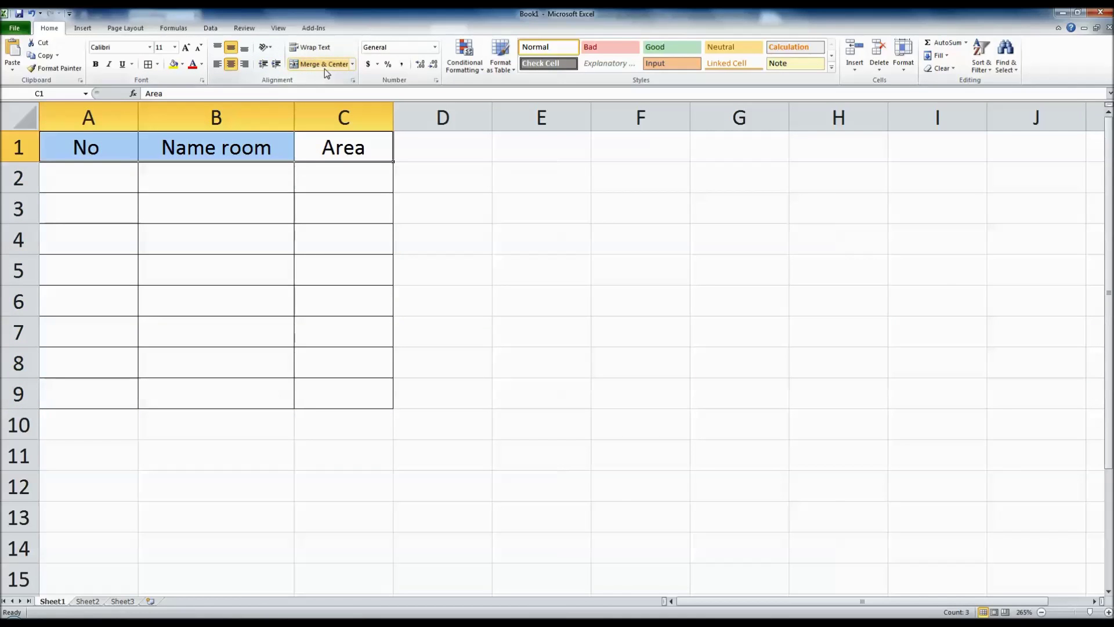
pyautogui.click(182, 64)
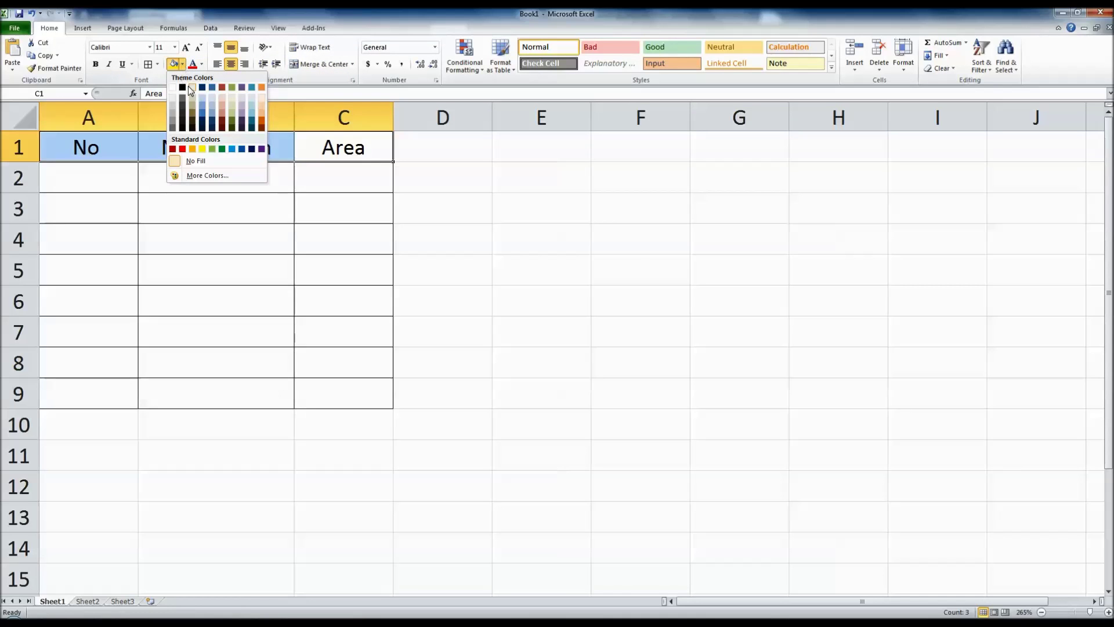
pyautogui.click(215, 86)
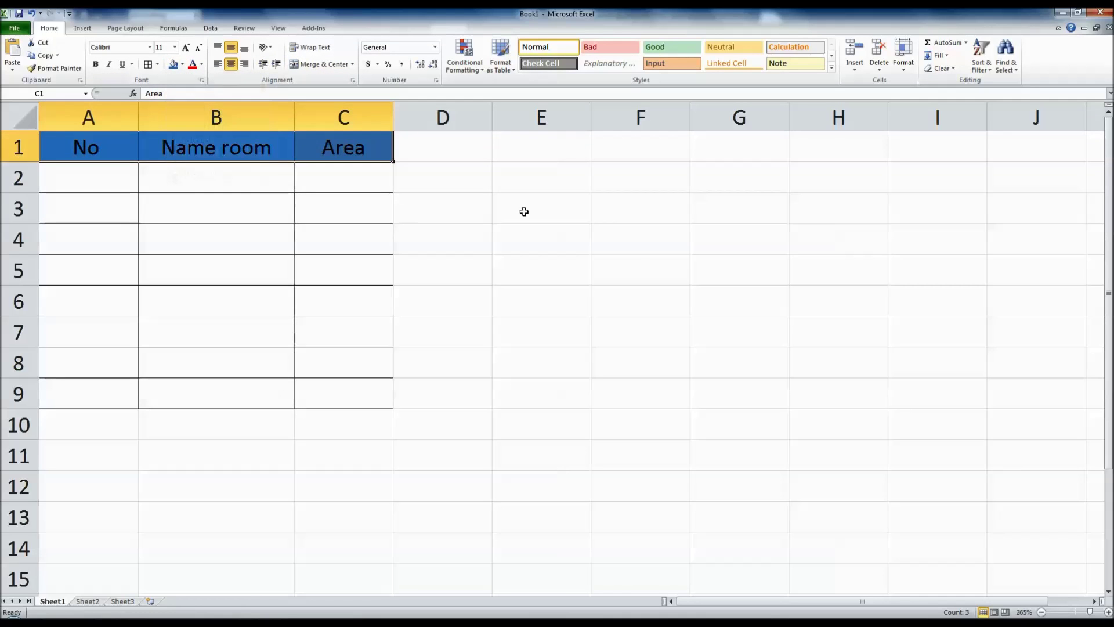
pyautogui.click(525, 211)
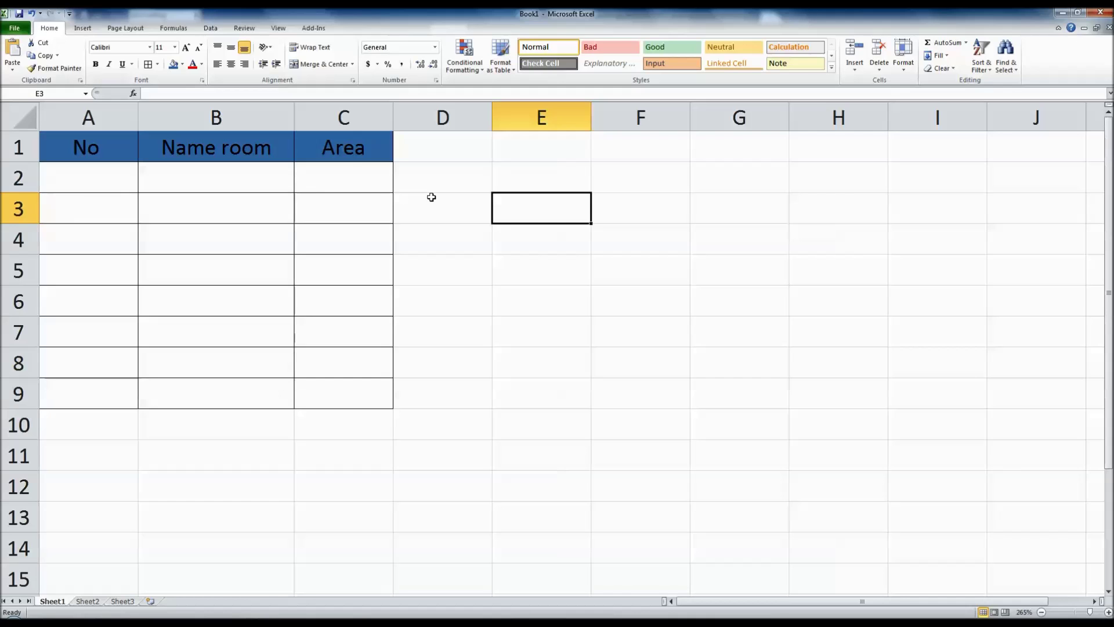
# Fill A2:A7 with the numbering series 1 to 6
pyautogui.click(121, 179)
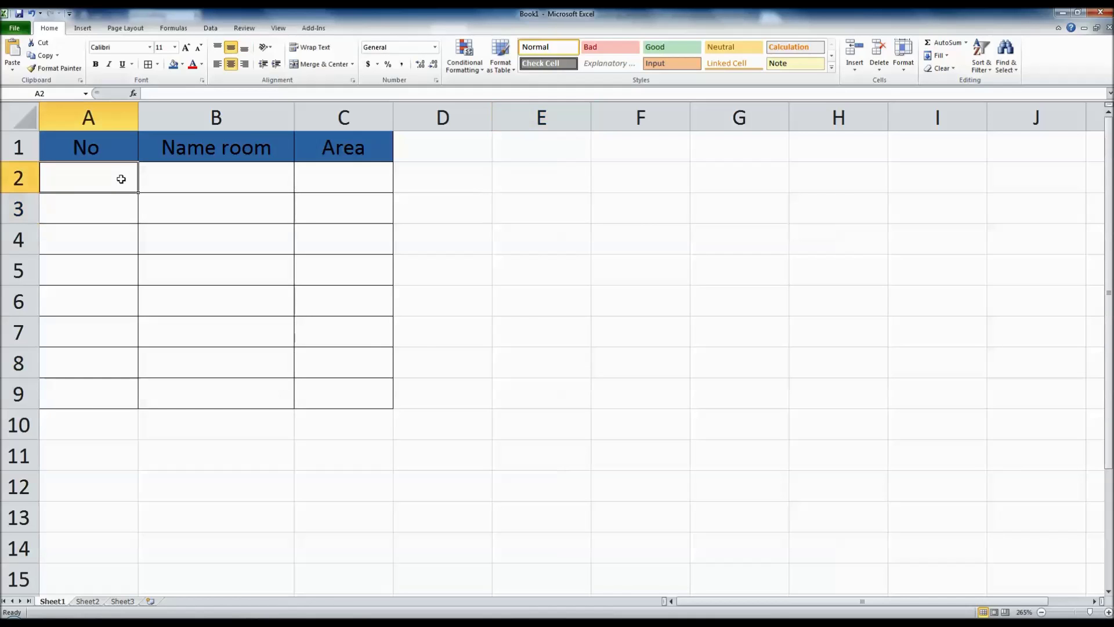
pyautogui.write('1')
pyautogui.click(142, 203)
pyautogui.click(131, 184)
pyautogui.moveTo(137, 206); pyautogui.dragTo(142, 343)
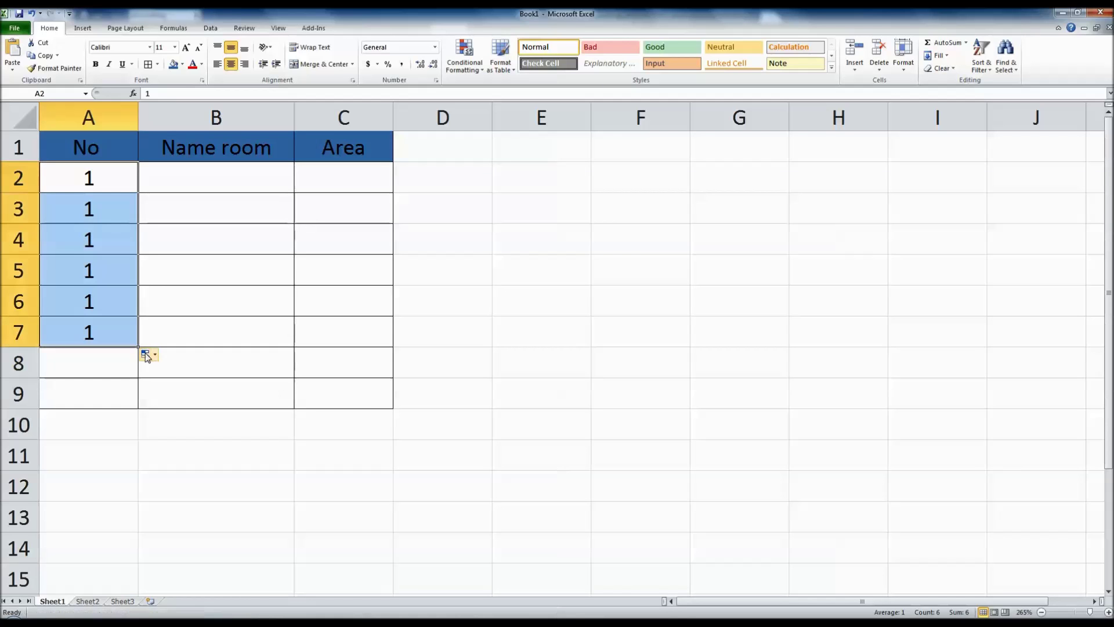
pyautogui.click(148, 353)
pyautogui.click(172, 381)
# Fill B2:B6 with room names DR 1–DR 4 and SP, then select cell C2
pyautogui.click(247, 174)
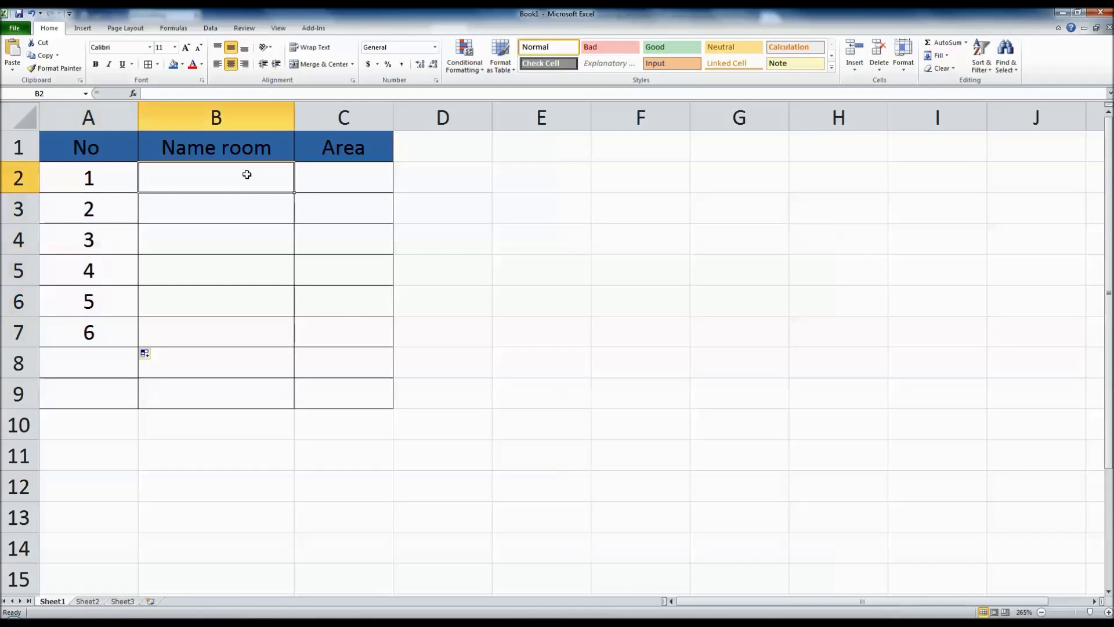
pyautogui.write('DR')
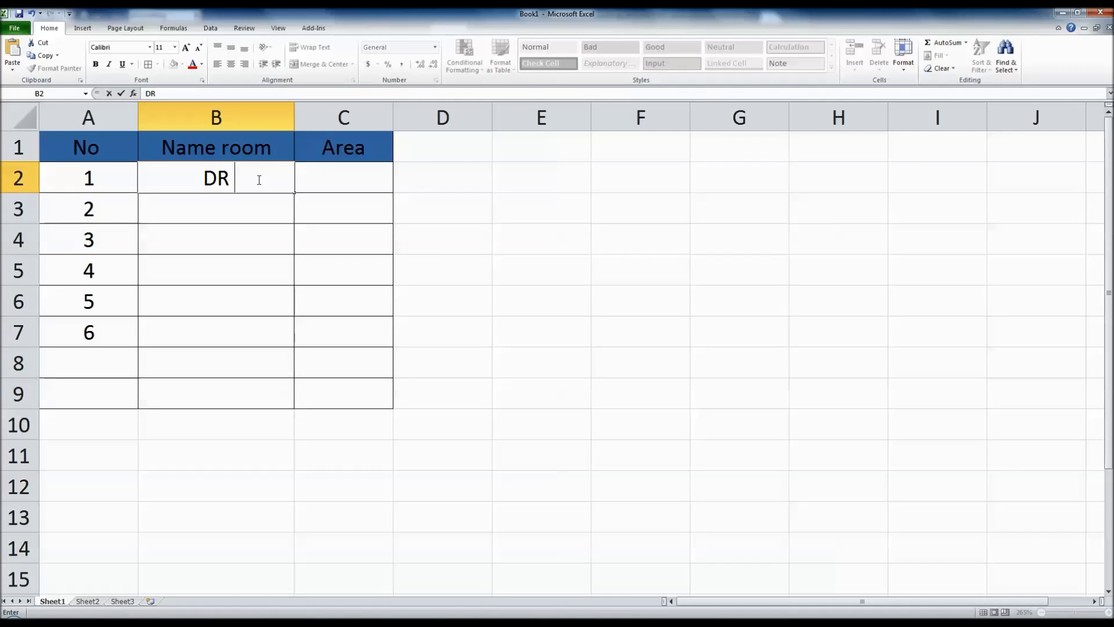
pyautogui.write(' 1')
pyautogui.click(298, 177)
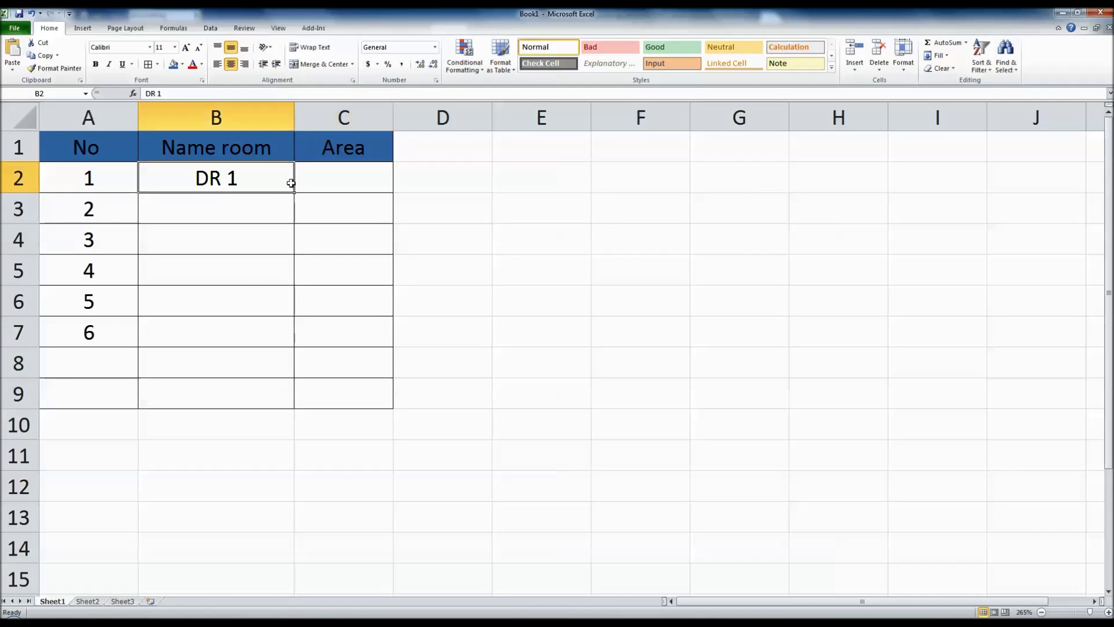
pyautogui.moveTo(291, 191); pyautogui.dragTo(284, 287)
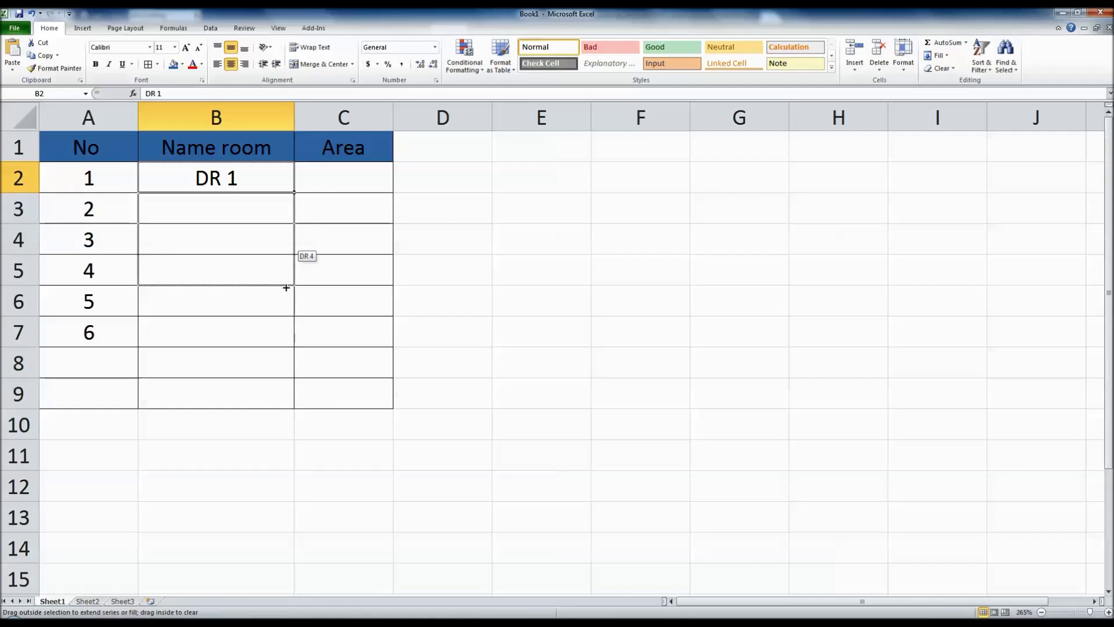
pyautogui.click(271, 305)
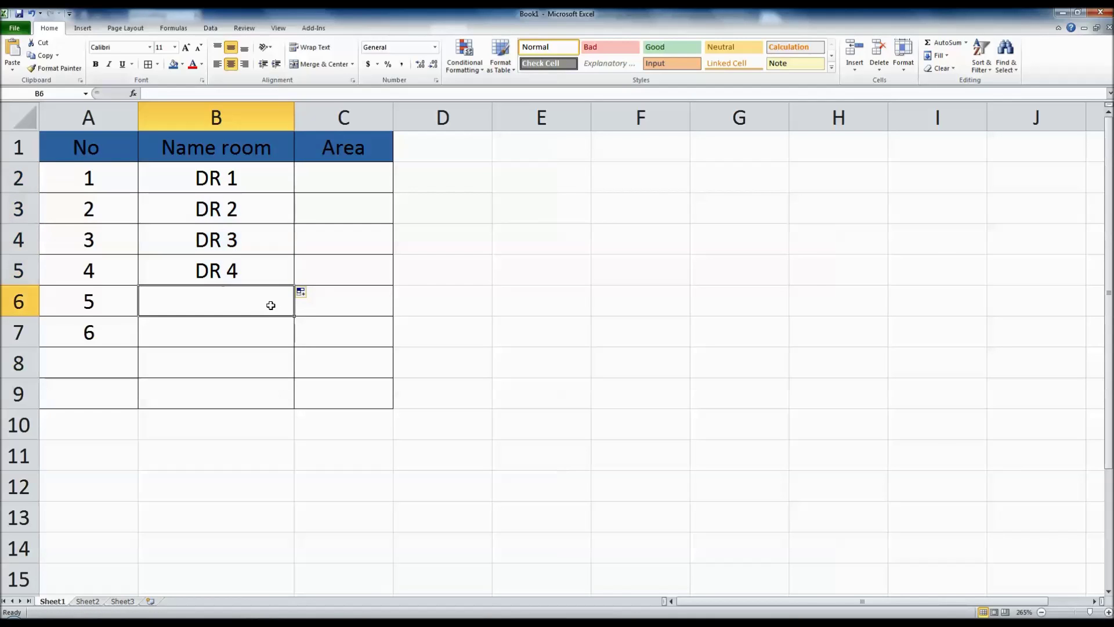
pyautogui.write('SP')
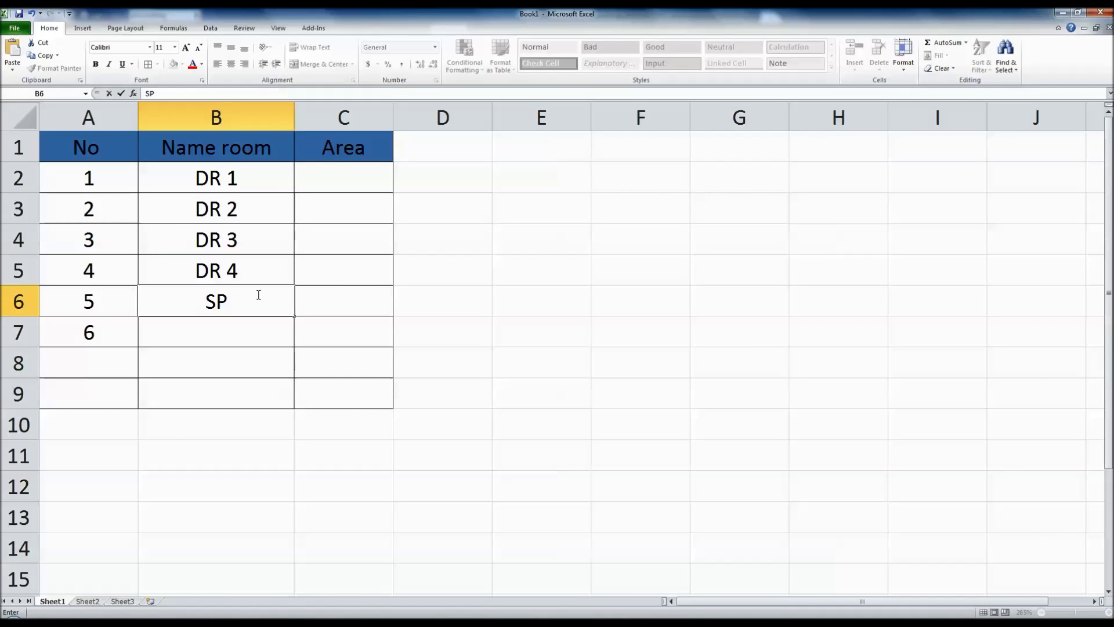
pyautogui.click(503, 288)
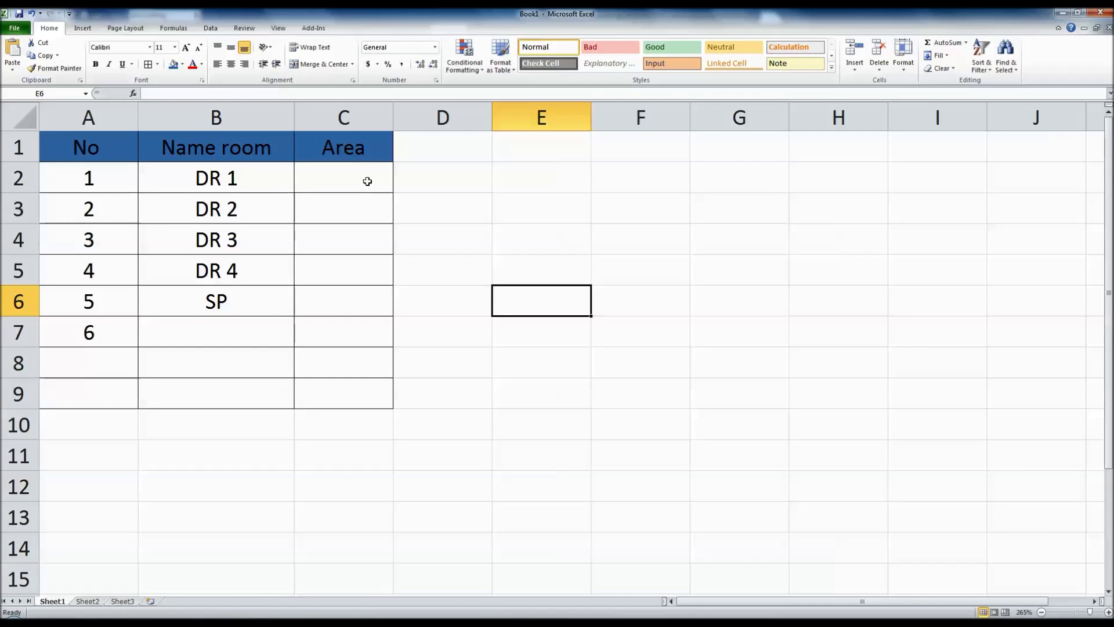
pyautogui.click(368, 181)
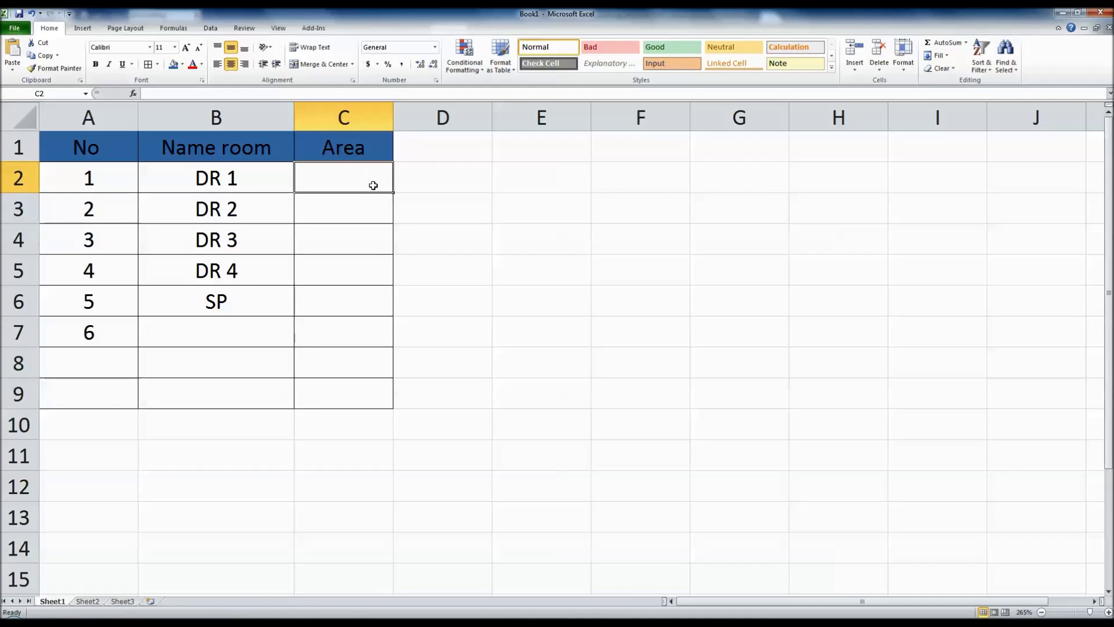
pyautogui.click(314, 28)
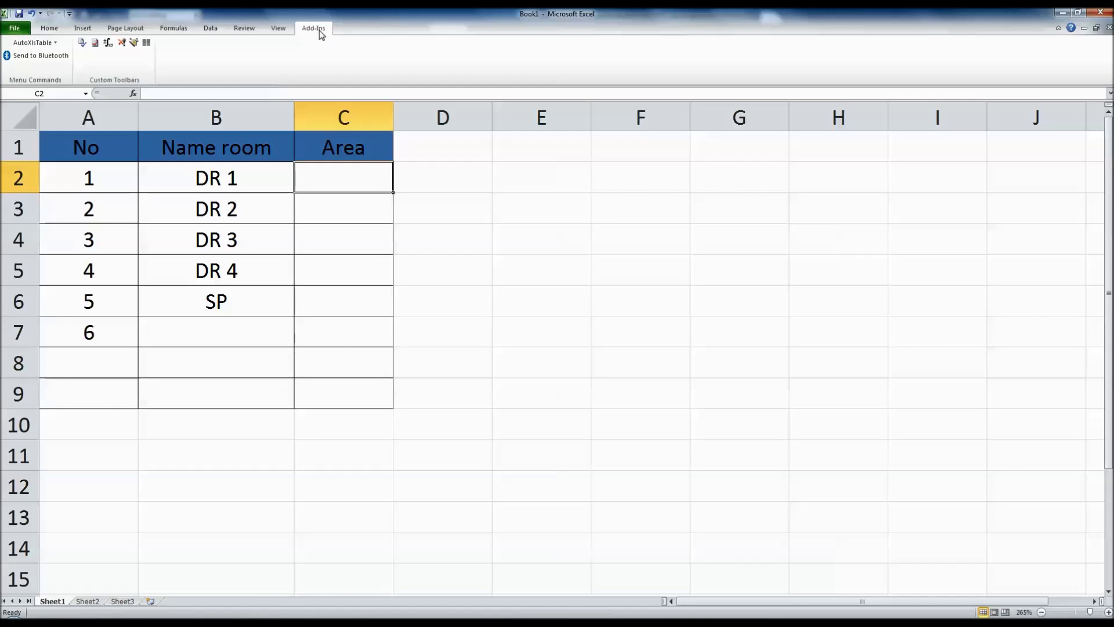
# Insert DR 1's linked area (24.32) into C2 via Area Calculate, layer *All*
pyautogui.click(54, 47)
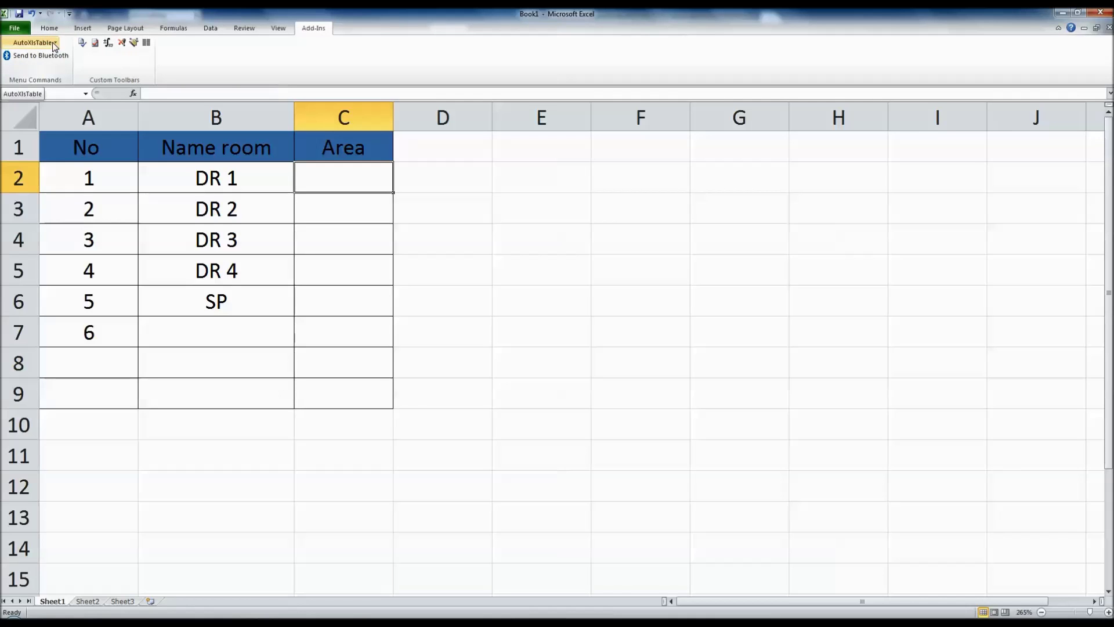
pyautogui.click(107, 43)
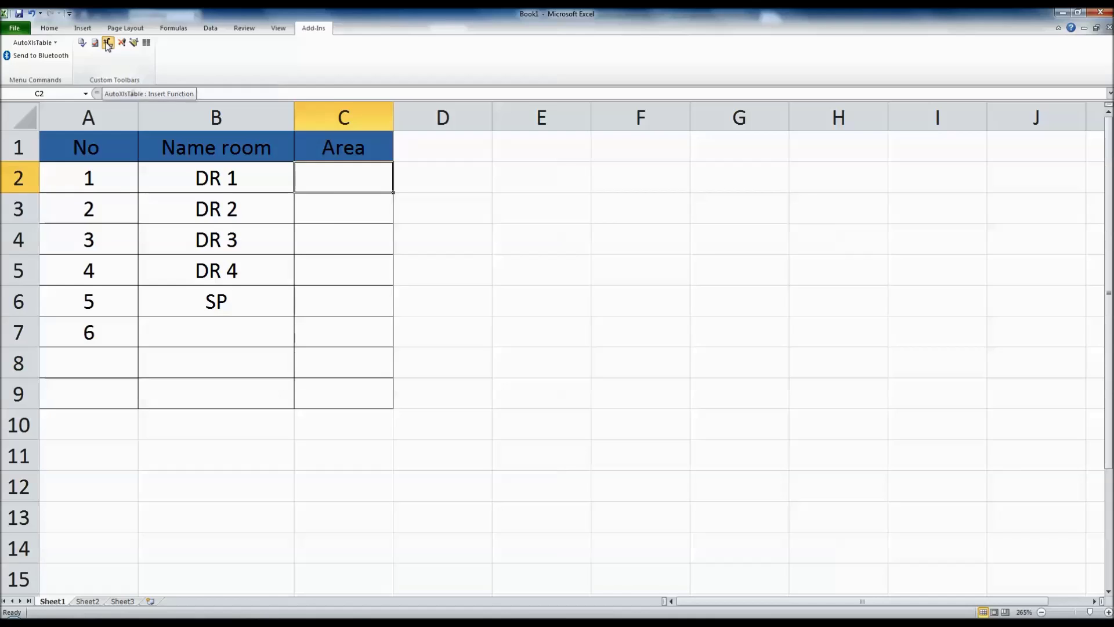
pyautogui.moveTo(128, 43); pyautogui.dragTo(524, 169)
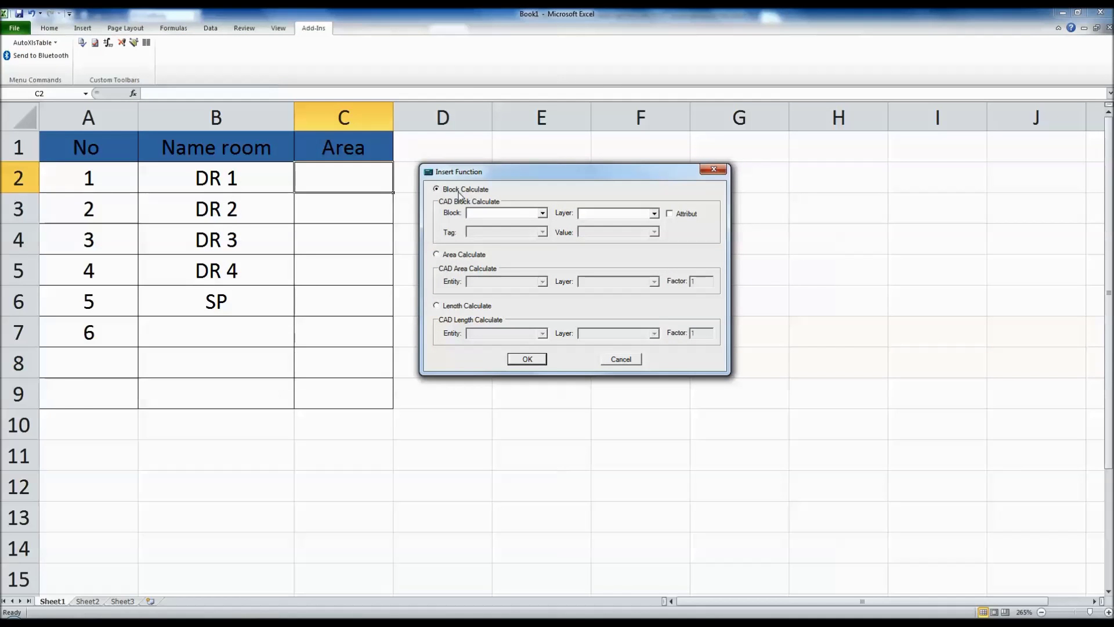
pyautogui.click(437, 255)
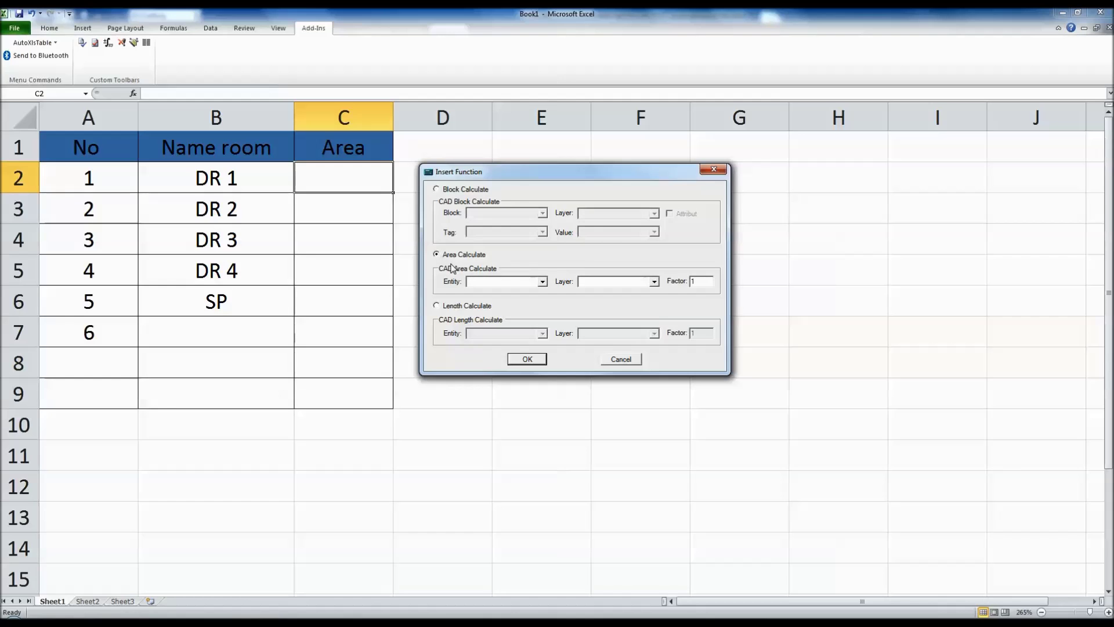
pyautogui.click(545, 284)
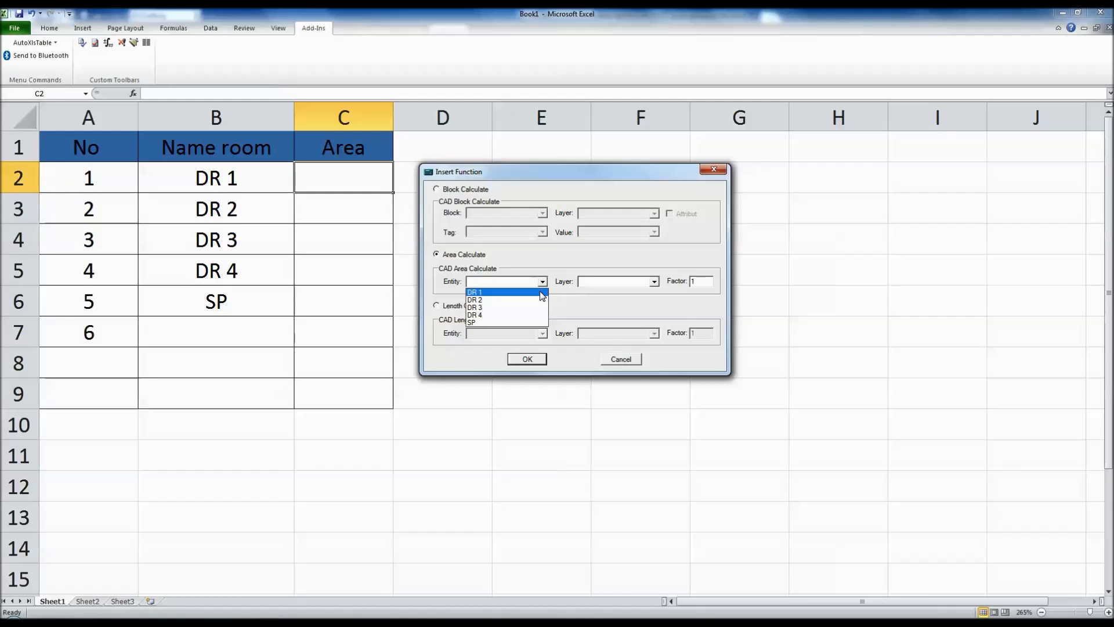
pyautogui.click(543, 293)
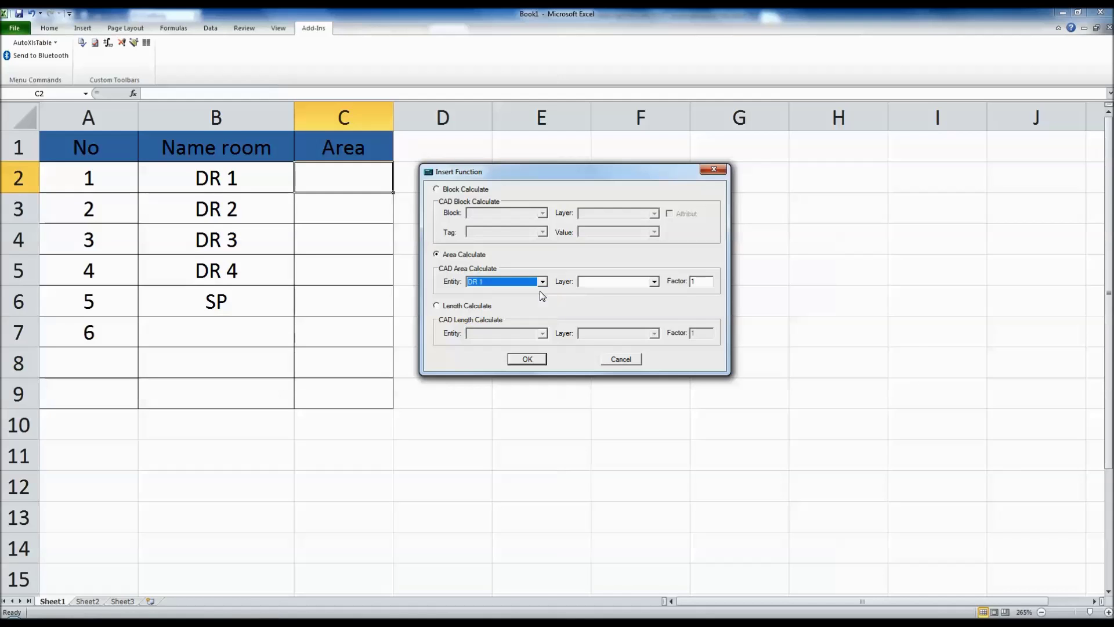
pyautogui.click(654, 282)
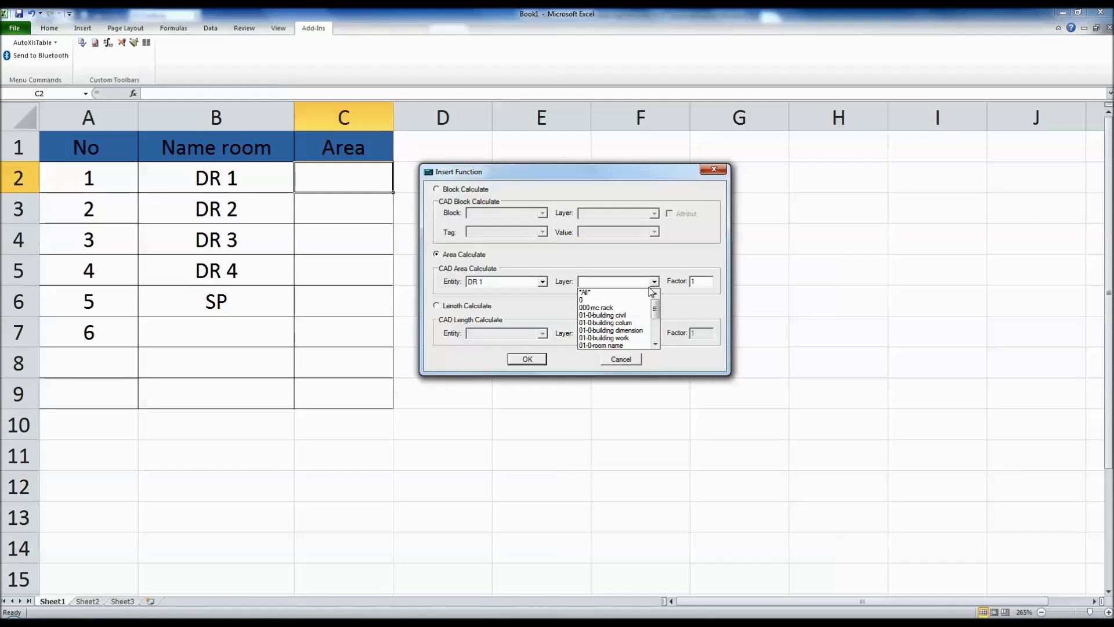
pyautogui.click(640, 293)
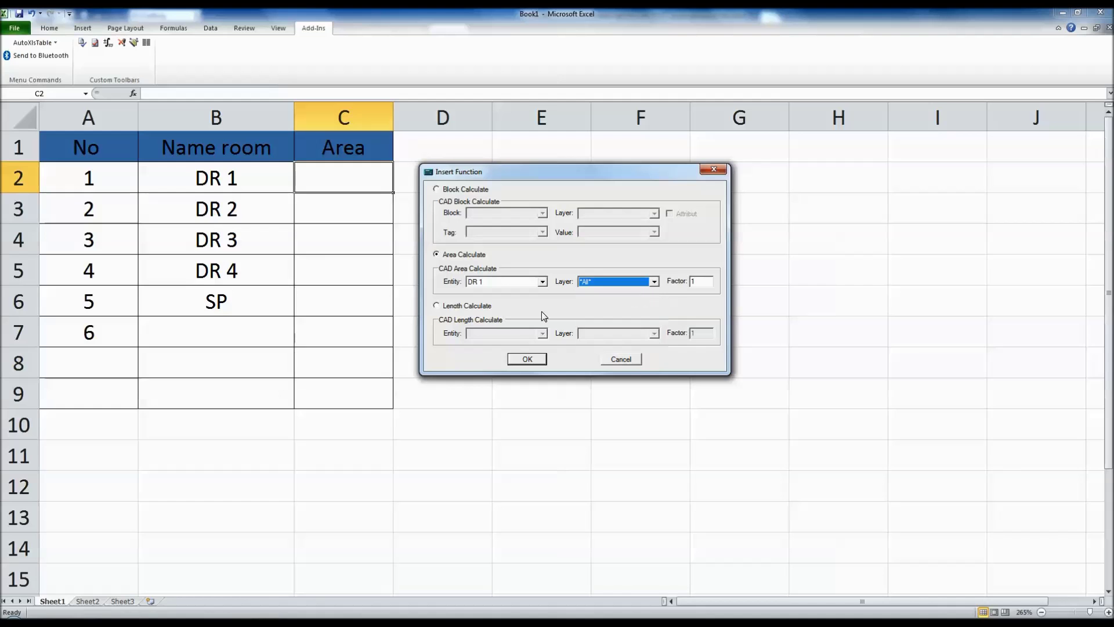
pyautogui.click(524, 359)
pyautogui.click(355, 210)
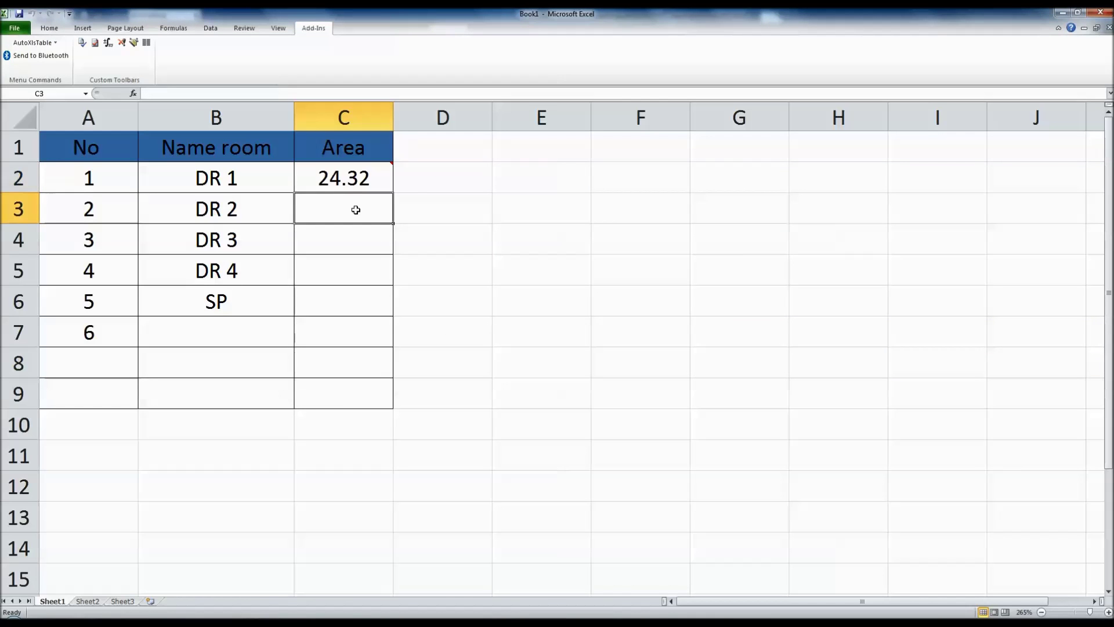
# Fill C3 and C4 with Area Calculate values for entities DR 2 and DR 3
pyautogui.click(108, 42)
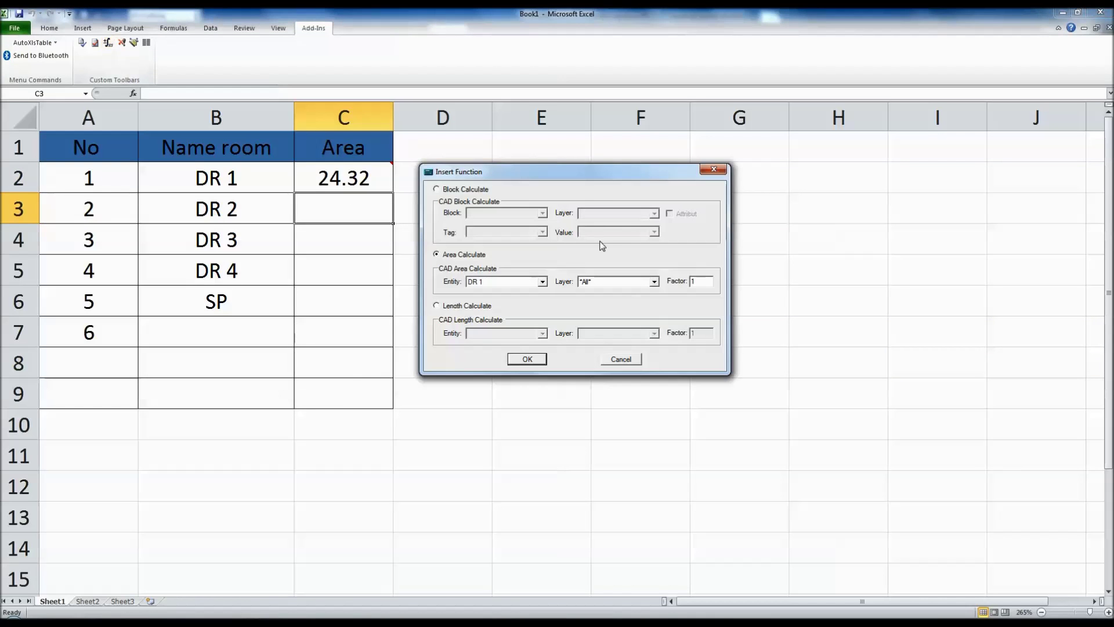
pyautogui.click(542, 282)
pyautogui.click(493, 300)
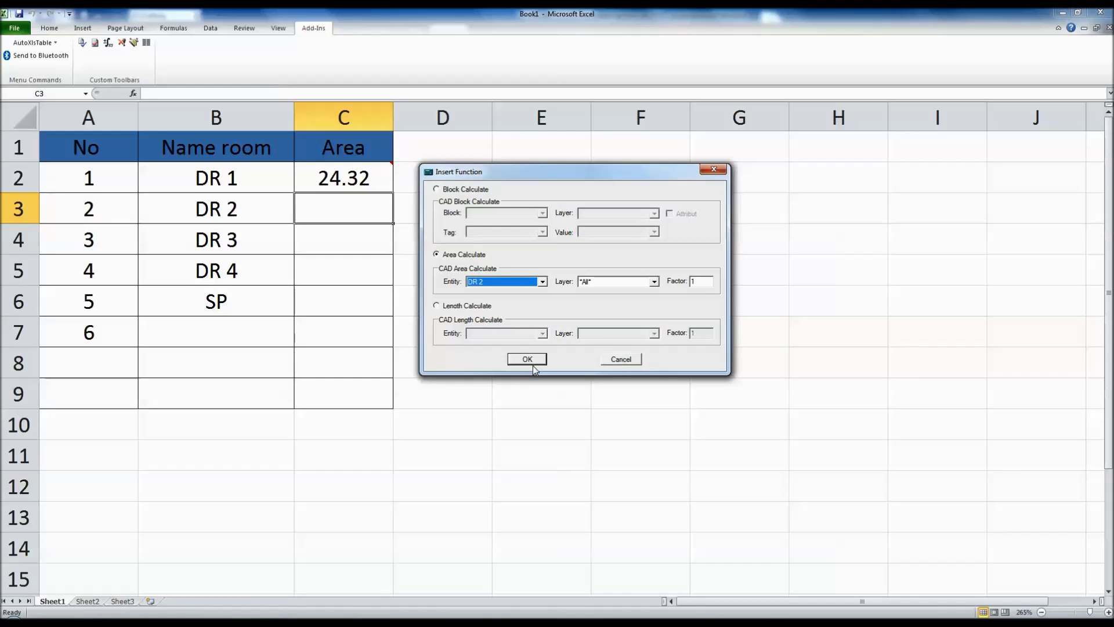
pyautogui.click(511, 360)
pyautogui.click(378, 228)
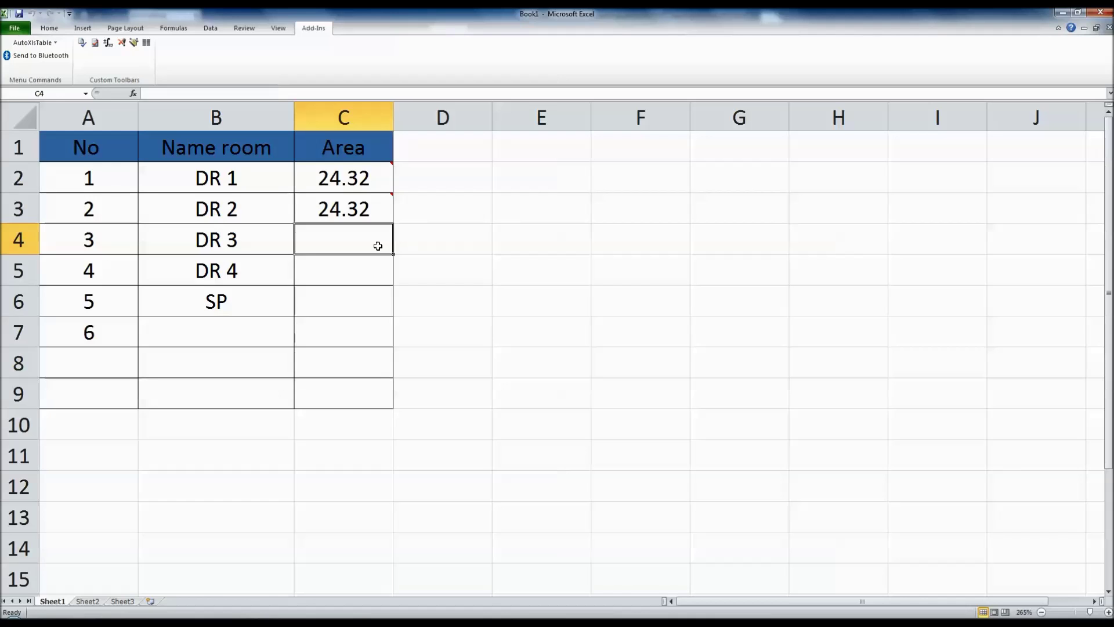
pyautogui.click(114, 44)
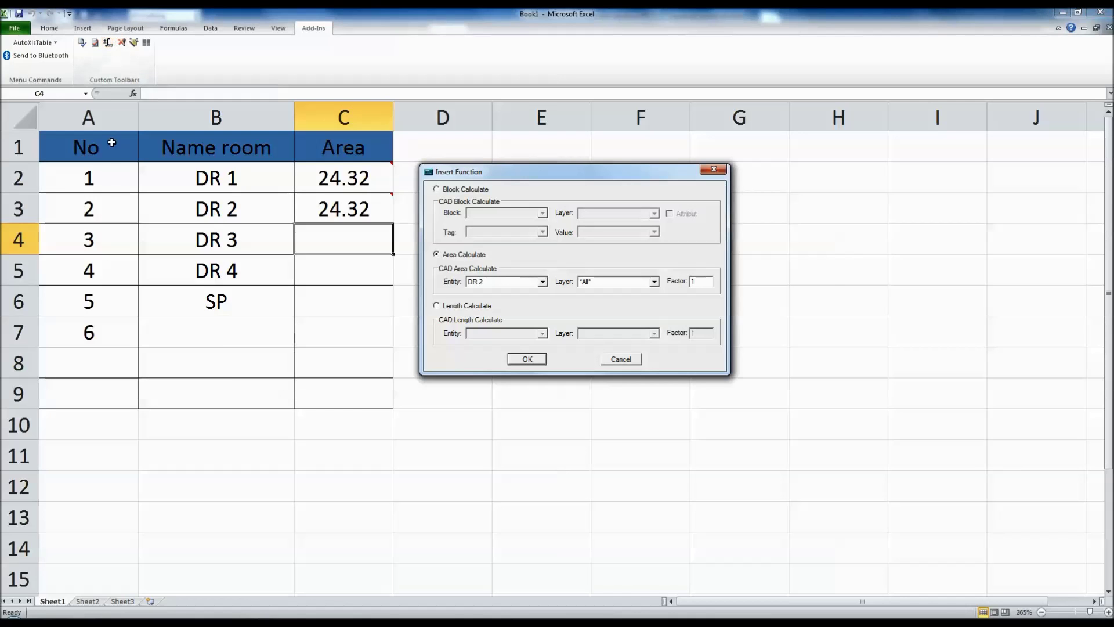
pyautogui.click(542, 281)
pyautogui.click(531, 307)
pyautogui.click(534, 359)
# Fill C5 and C6 with the linked areas of DR 4 and SP, layer *All*
pyautogui.click(337, 278)
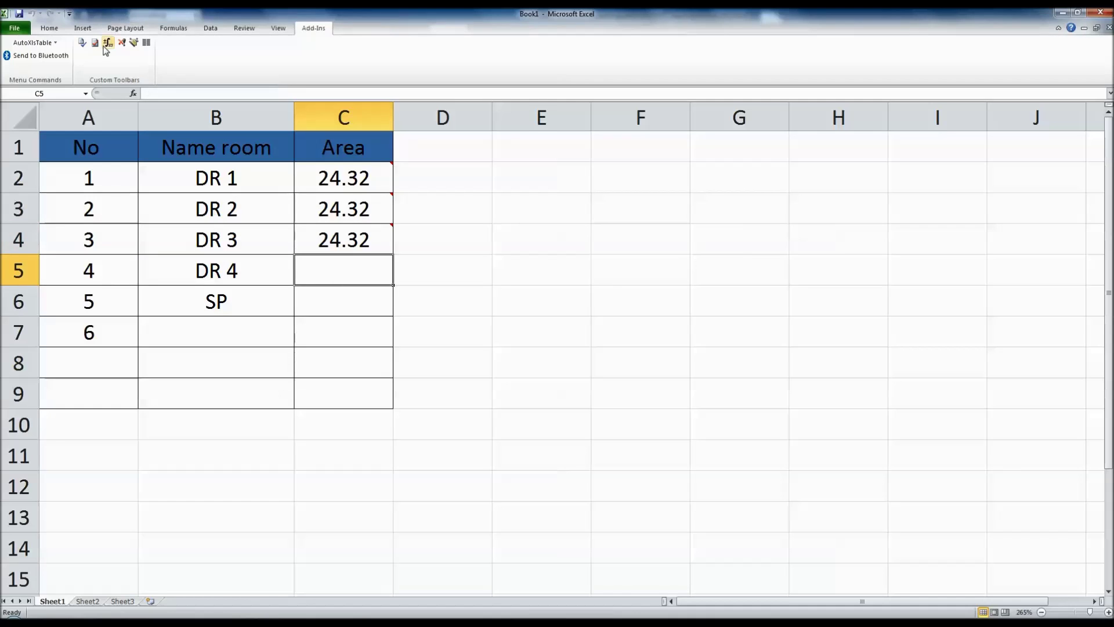
pyautogui.click(108, 42)
pyautogui.click(542, 282)
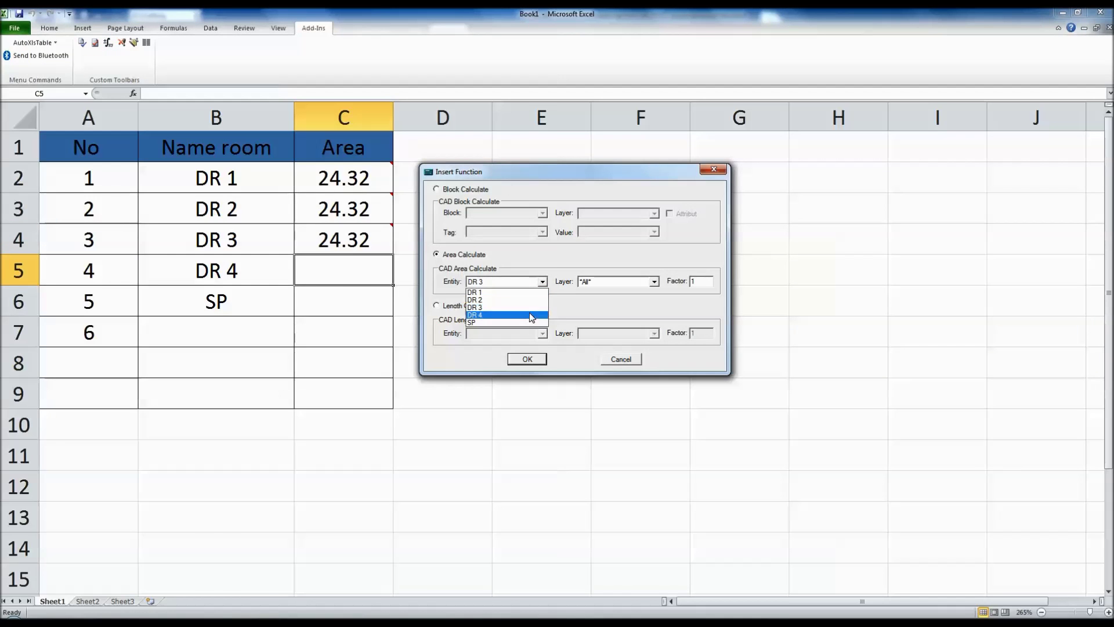
pyautogui.click(530, 315)
pyautogui.click(654, 281)
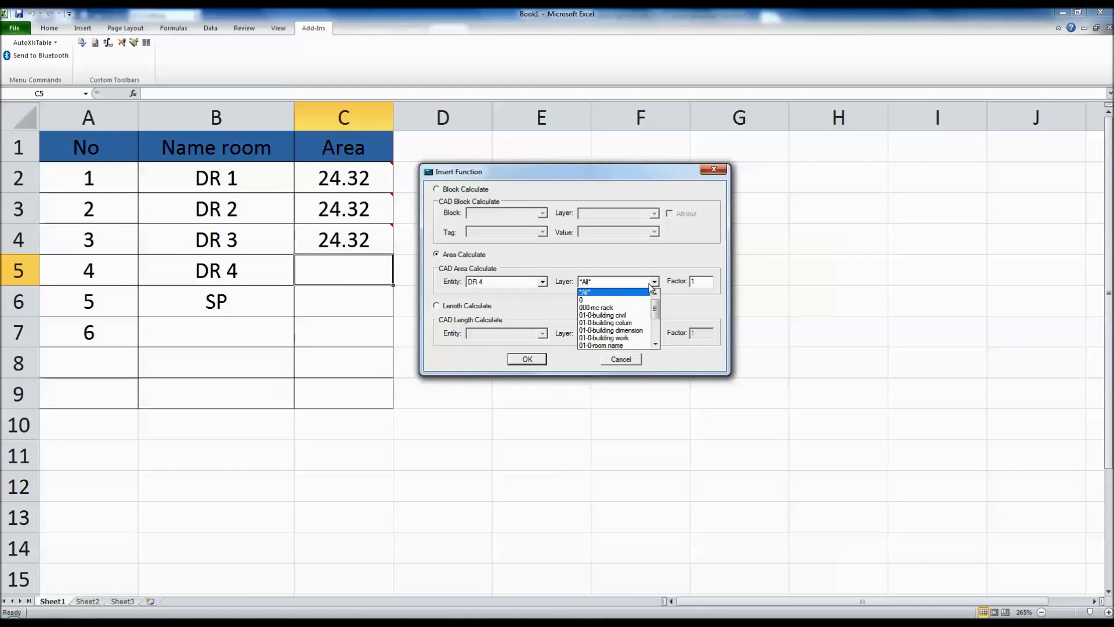
pyautogui.click(608, 314)
pyautogui.click(533, 360)
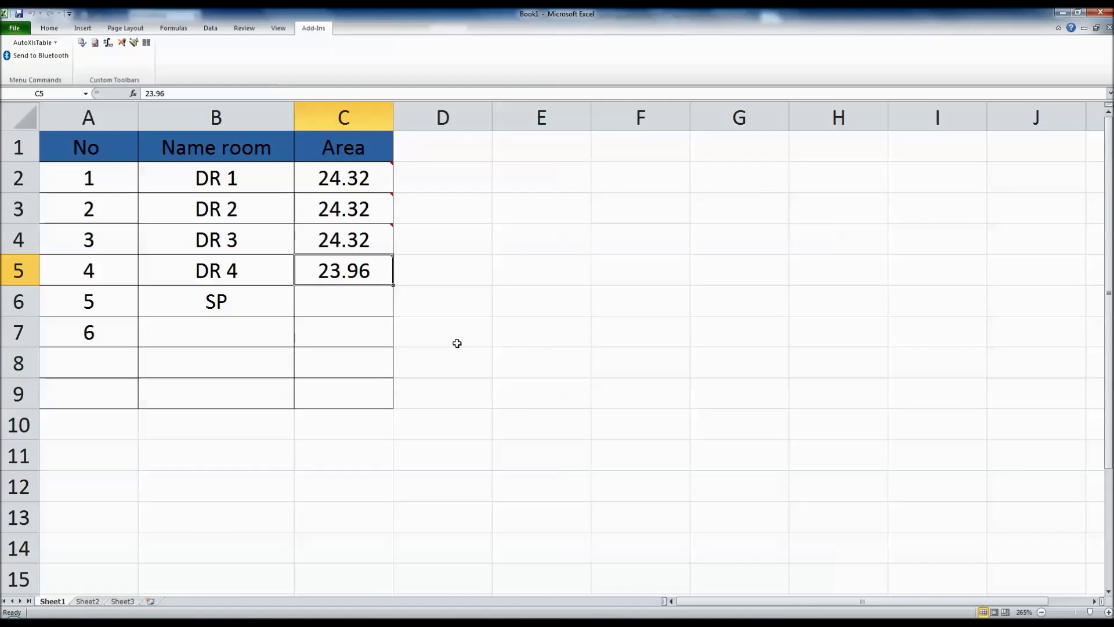
pyautogui.click(363, 302)
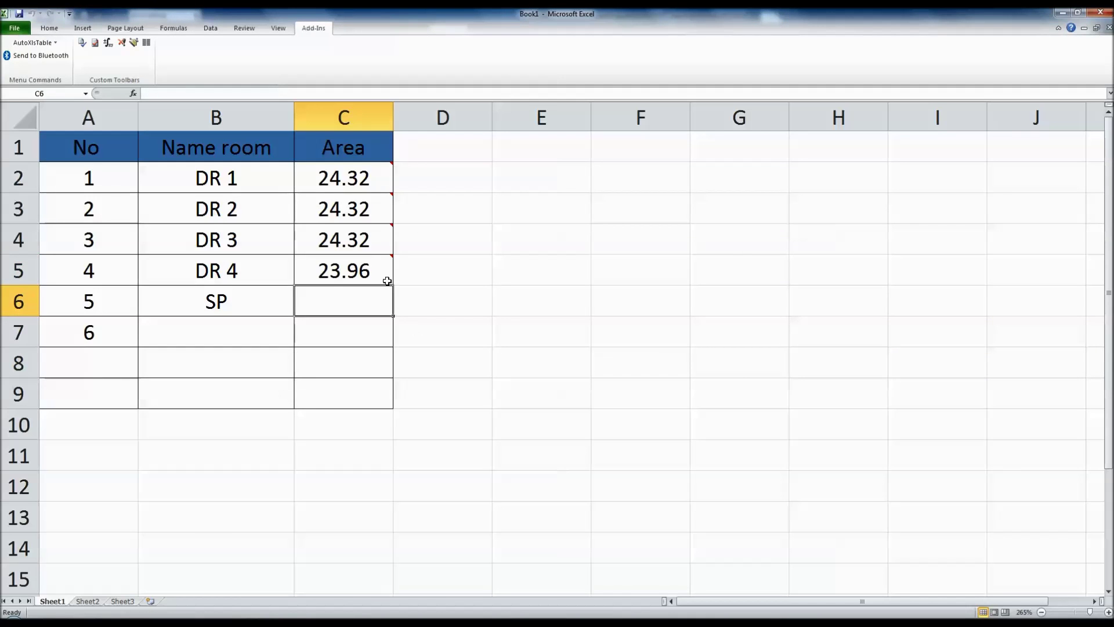
pyautogui.click(108, 43)
pyautogui.click(542, 282)
pyautogui.click(504, 323)
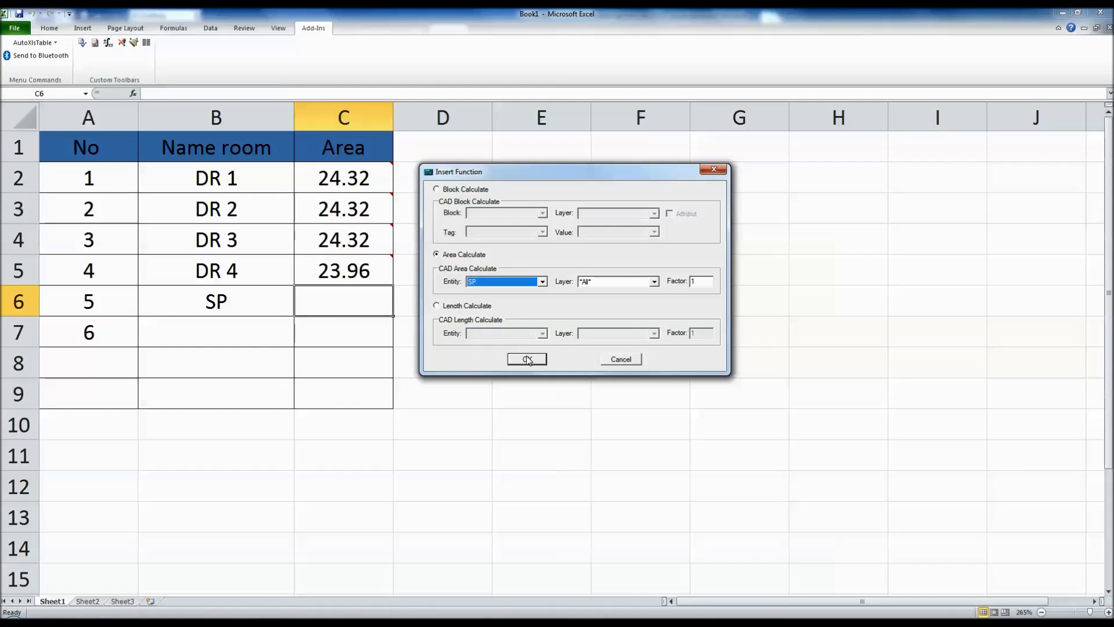
pyautogui.click(528, 360)
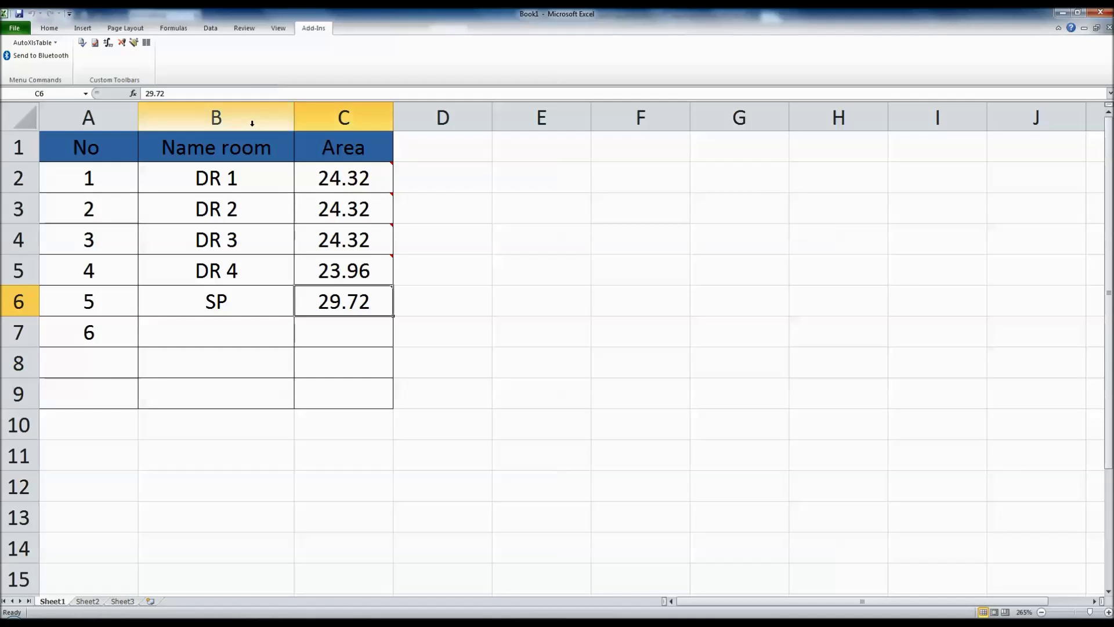
# Finish the linked table and save the workbook as Book1 on the Desktop
pyautogui.click(82, 43)
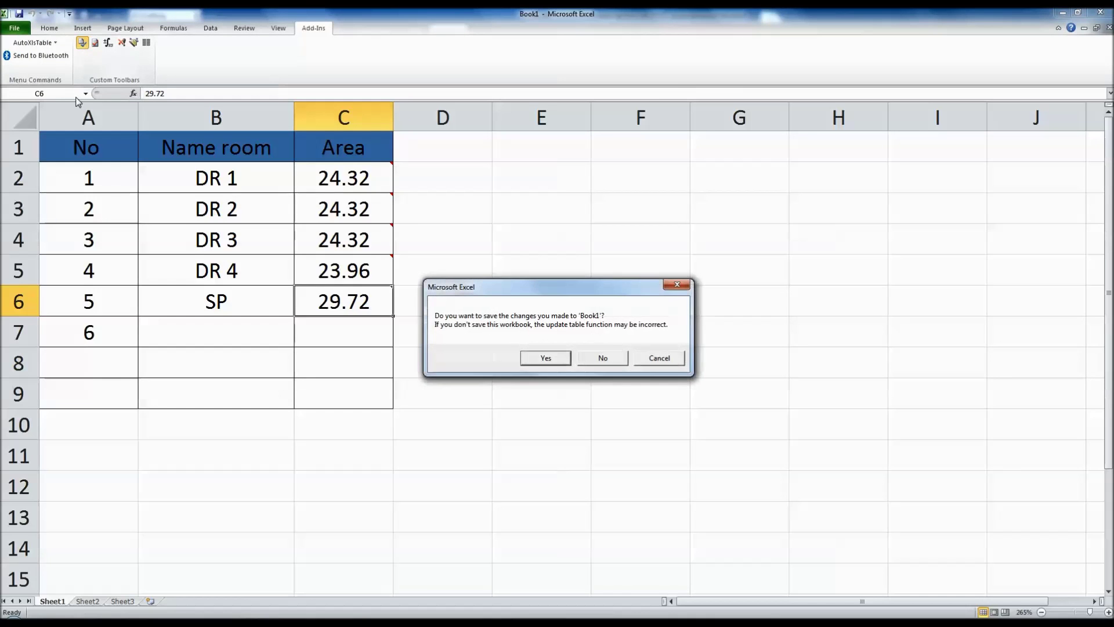
pyautogui.click(535, 360)
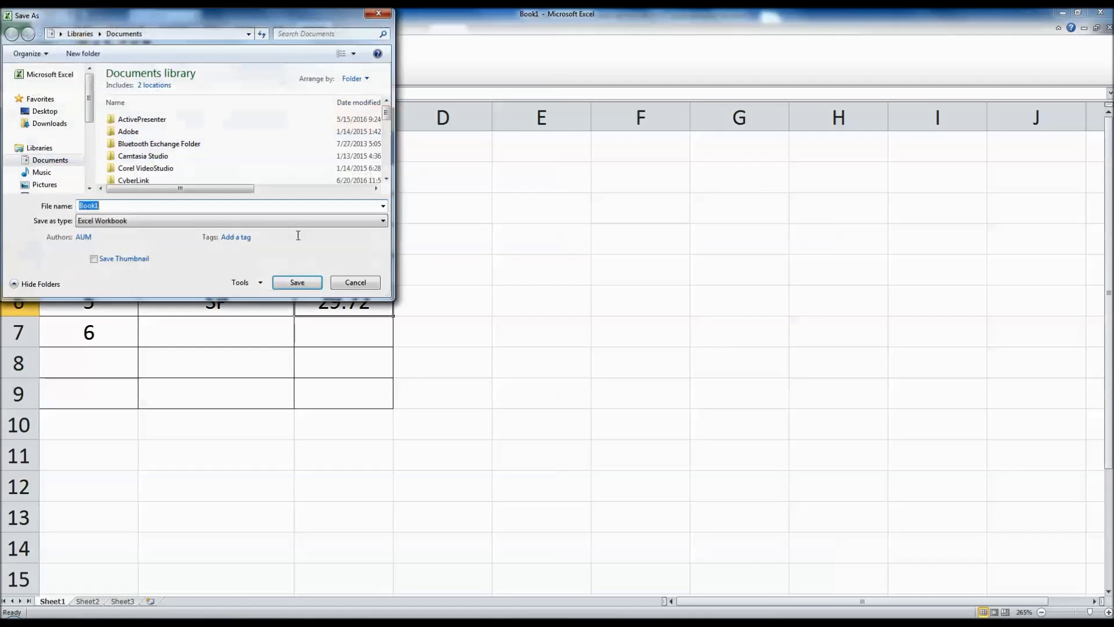
pyautogui.click(73, 111)
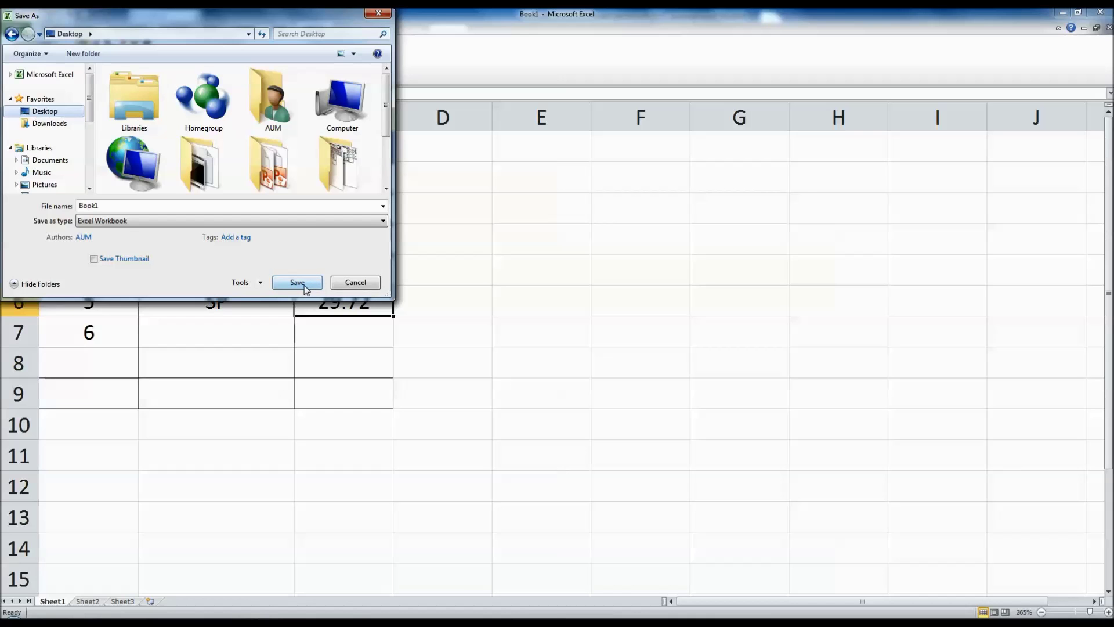
pyautogui.click(305, 287)
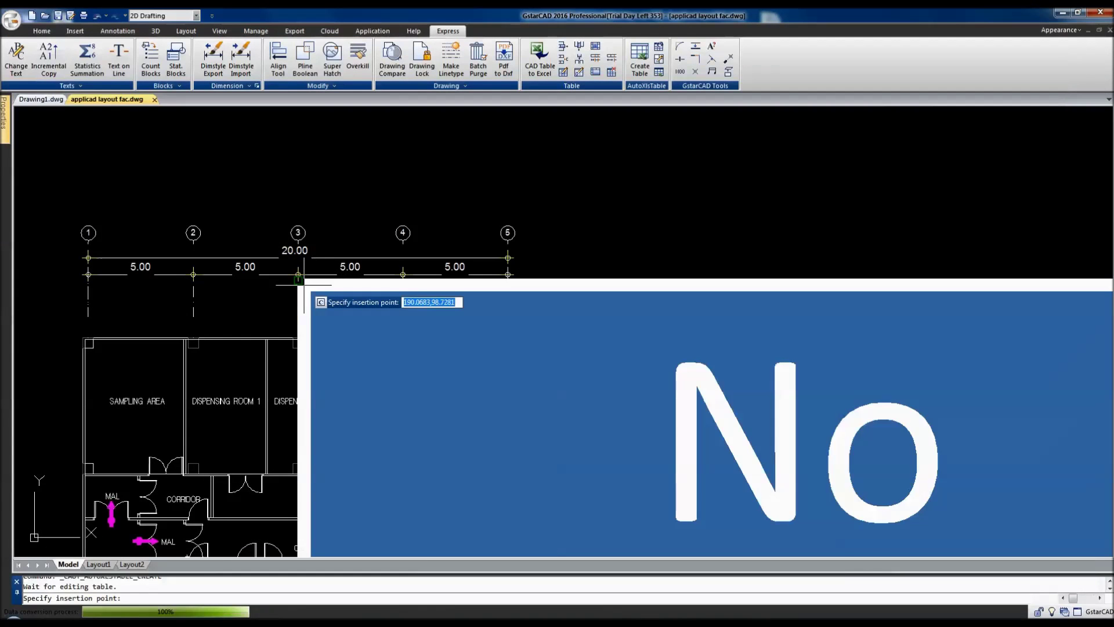
# Place the linked rooms table in an open area of the drawing
pyautogui.scroll(-5, 304, 284)
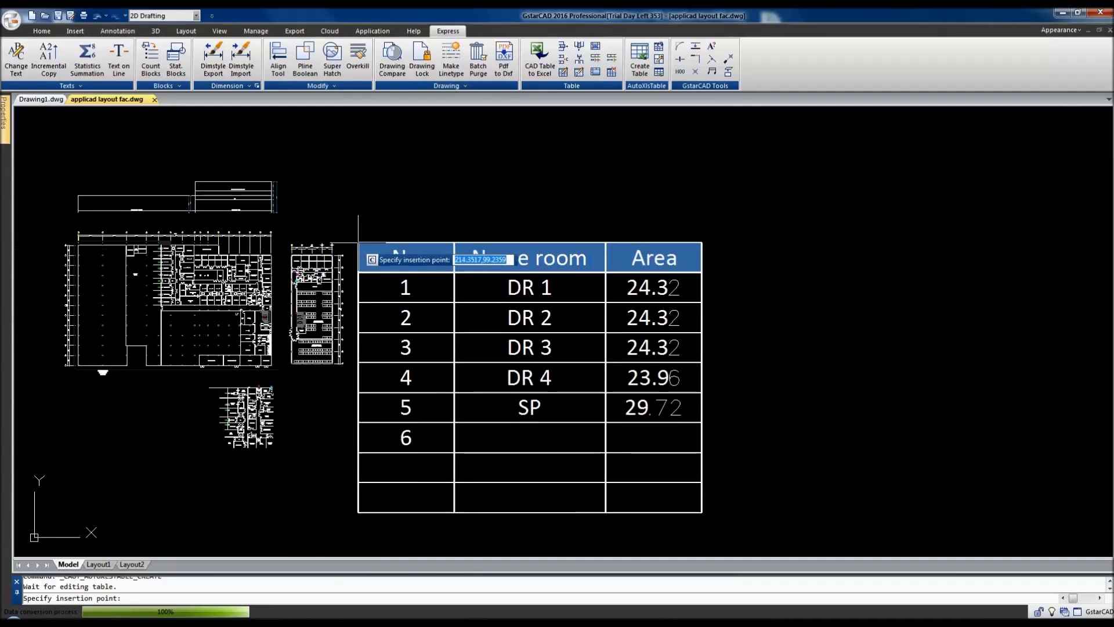
pyautogui.moveTo(358, 243); pyautogui.dragTo(345, 222, button='middle')
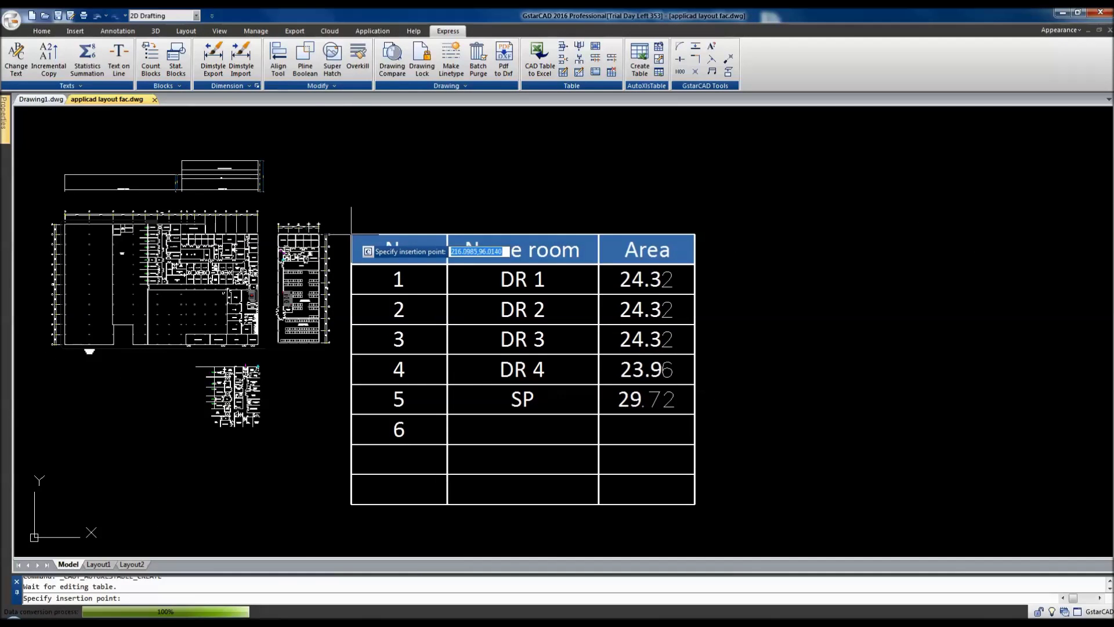
pyautogui.click(352, 235)
pyautogui.moveTo(524, 368)
pyautogui.mouseDown(button='middle')
pyautogui.moveTo(646, 351)
pyautogui.moveTo(637, 336)
pyautogui.mouseUp(button='middle')
pyautogui.press('Escape')
# Shrink the rooms table with SC using a reference length from its corner
pyautogui.write('sc')
pyautogui.press('Return')
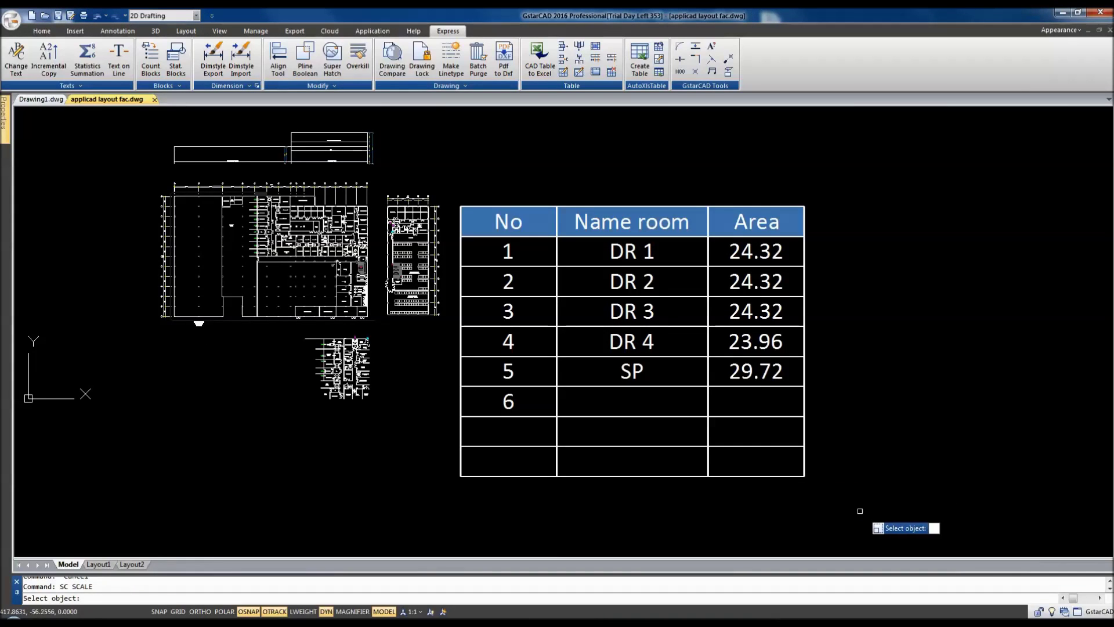
pyautogui.moveTo(860, 511); pyautogui.dragTo(755, 448)
pyautogui.press('Return')
pyautogui.click(803, 477)
pyautogui.write('r')
pyautogui.press('Return')
pyautogui.click(803, 476)
pyautogui.click(461, 206)
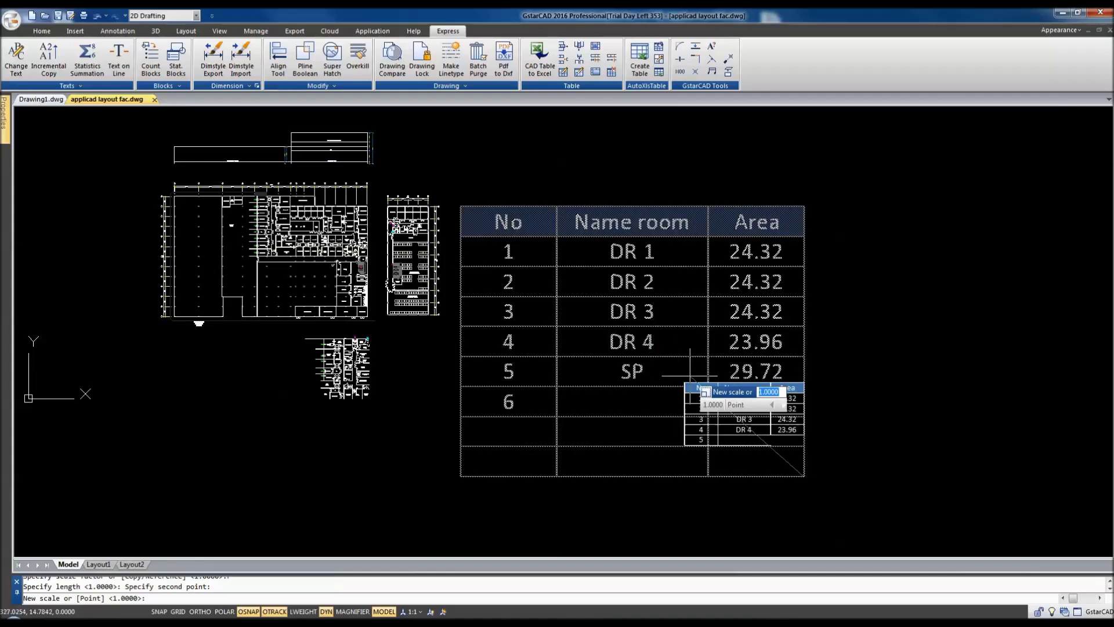
pyautogui.click(685, 414)
# Move the scaled table beside the floor plans
pyautogui.write('m')
pyautogui.press('Return')
pyautogui.moveTo(910, 456); pyautogui.dragTo(802, 452)
pyautogui.press('Return')
pyautogui.click(862, 432)
pyautogui.click(616, 230)
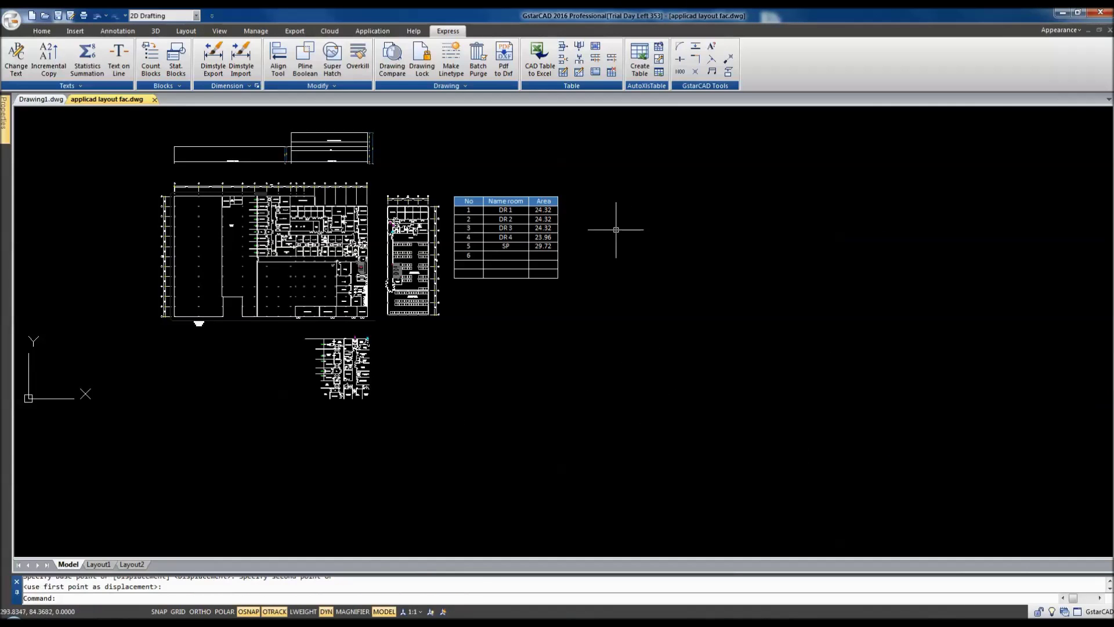
# Pan and zoom the drawing to recenter the rooms table
pyautogui.scroll(5, 441, 229)
pyautogui.scroll(2, 455, 346)
pyautogui.scroll(-2, 373, 294)
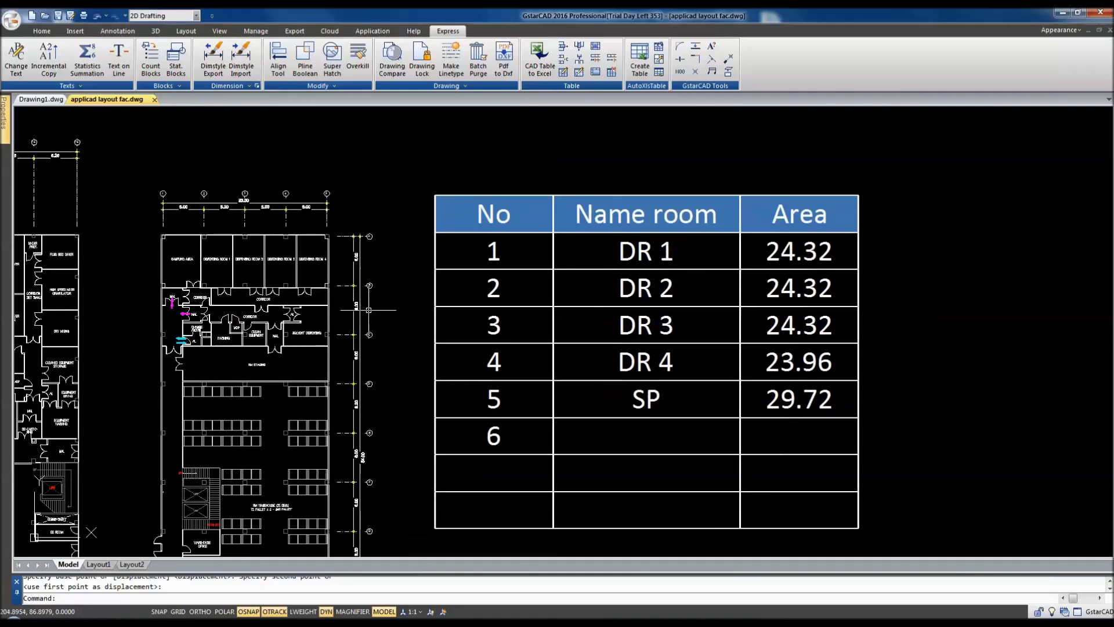
pyautogui.scroll(1, 371, 304)
pyautogui.scroll(-1, 375, 290)
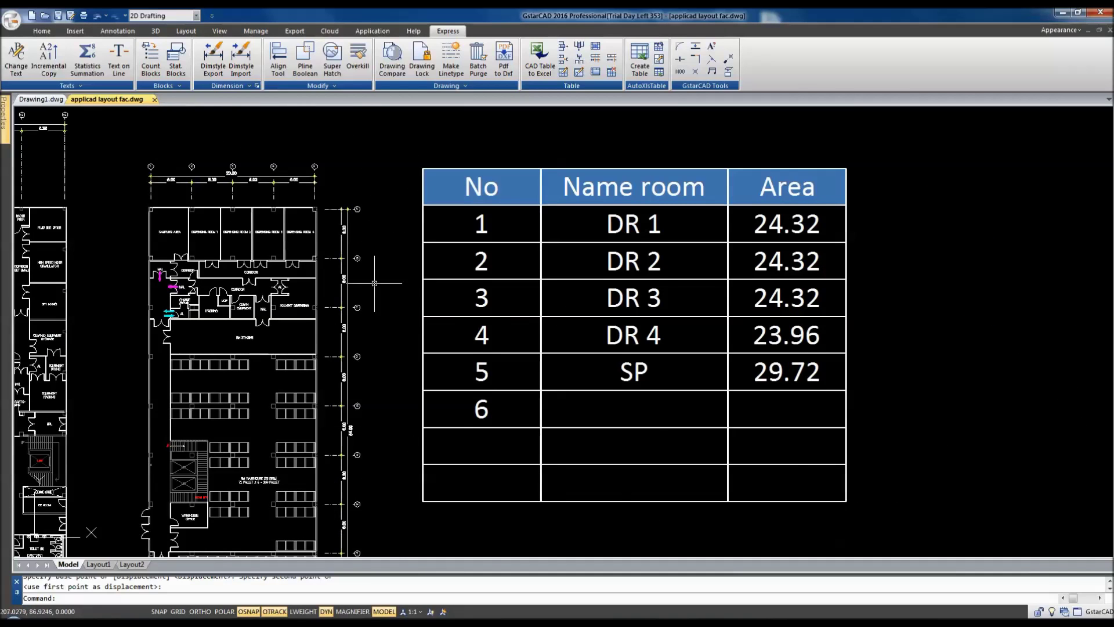
pyautogui.moveTo(374, 283); pyautogui.dragTo(353, 294, button='middle')
pyautogui.press('Escape')
pyautogui.press('Escape')
# Window-zoom so Dispensing Room 4 and the table fill the view, then select the room outline
pyautogui.write('z')
pyautogui.press('Return')
pyautogui.click(100, 137)
pyautogui.click(834, 533)
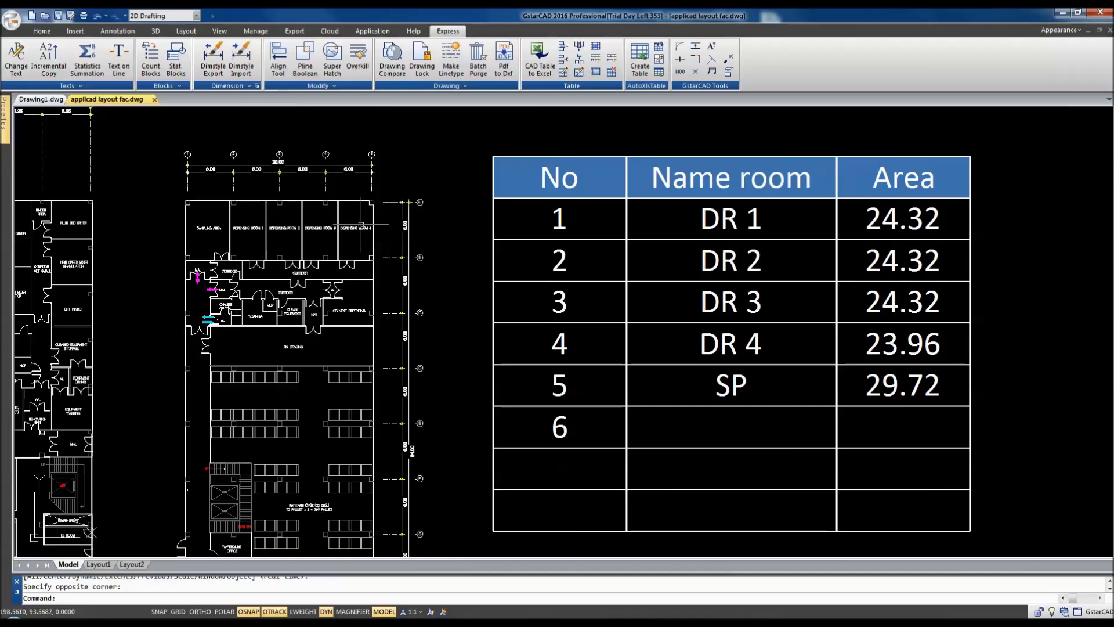
pyautogui.scroll(4, 369, 217)
pyautogui.scroll(-2, 369, 218)
pyautogui.scroll(-3, 369, 218)
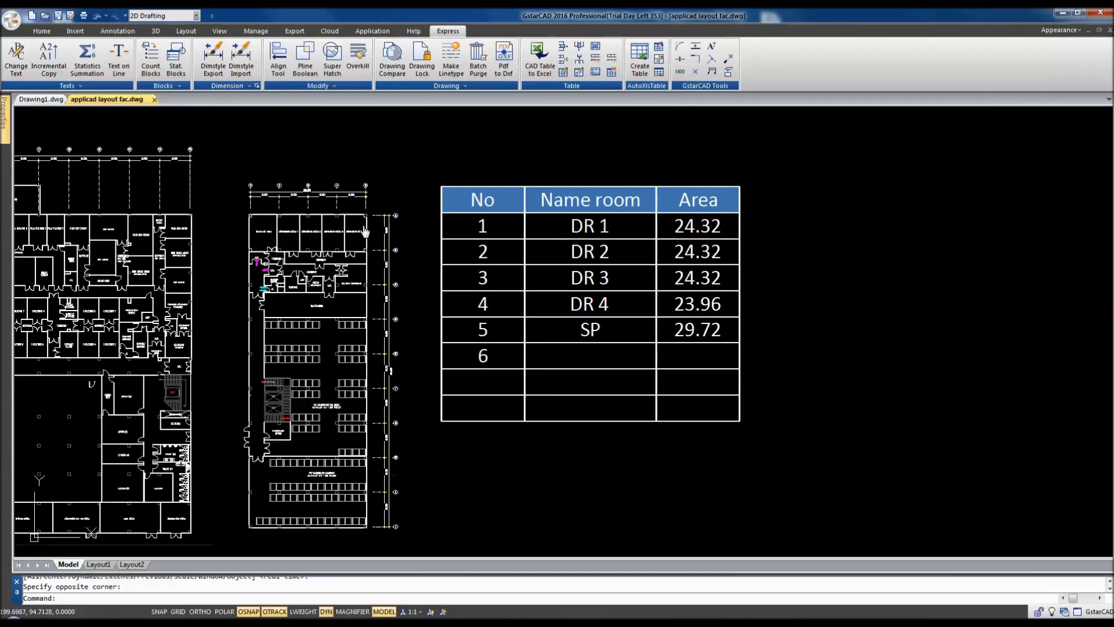
pyautogui.scroll(3, 369, 217)
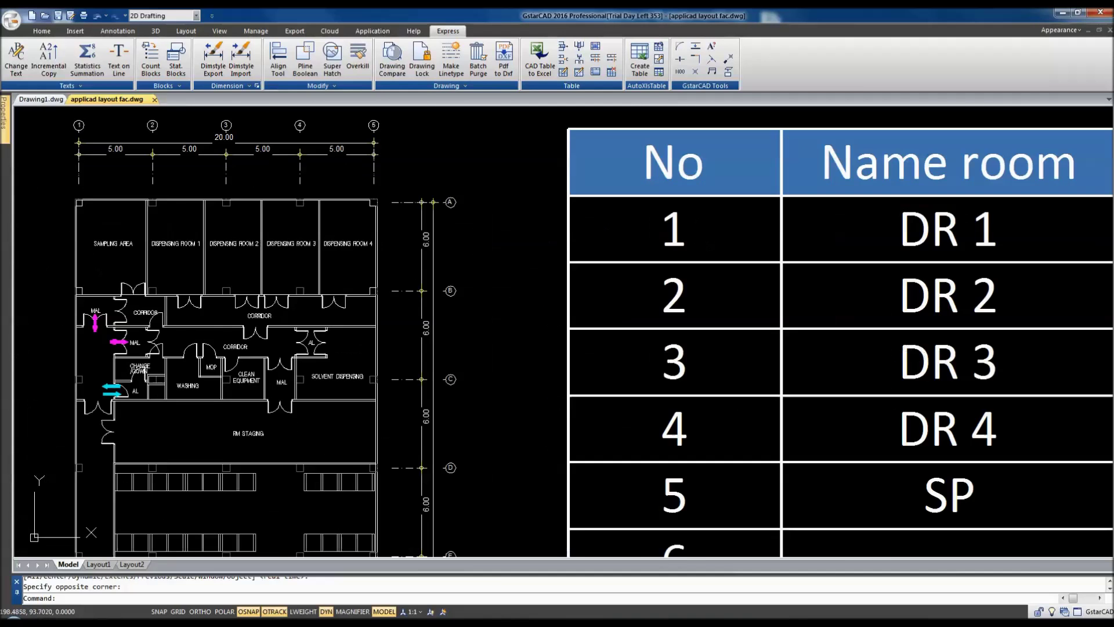
pyautogui.click(339, 203)
# Turn on GRID (F7) and ORTHO (F8), cancelling the accidental corner stretch
pyautogui.scroll(6, 378, 200)
pyautogui.click(344, 251)
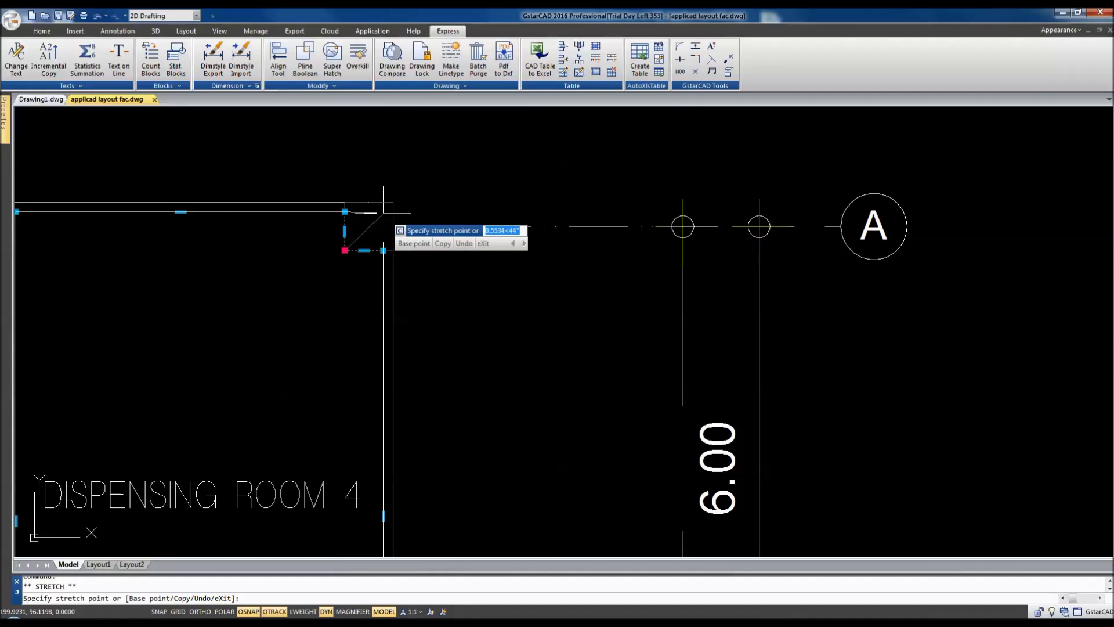
pyautogui.press('F7')
pyautogui.press('F8')
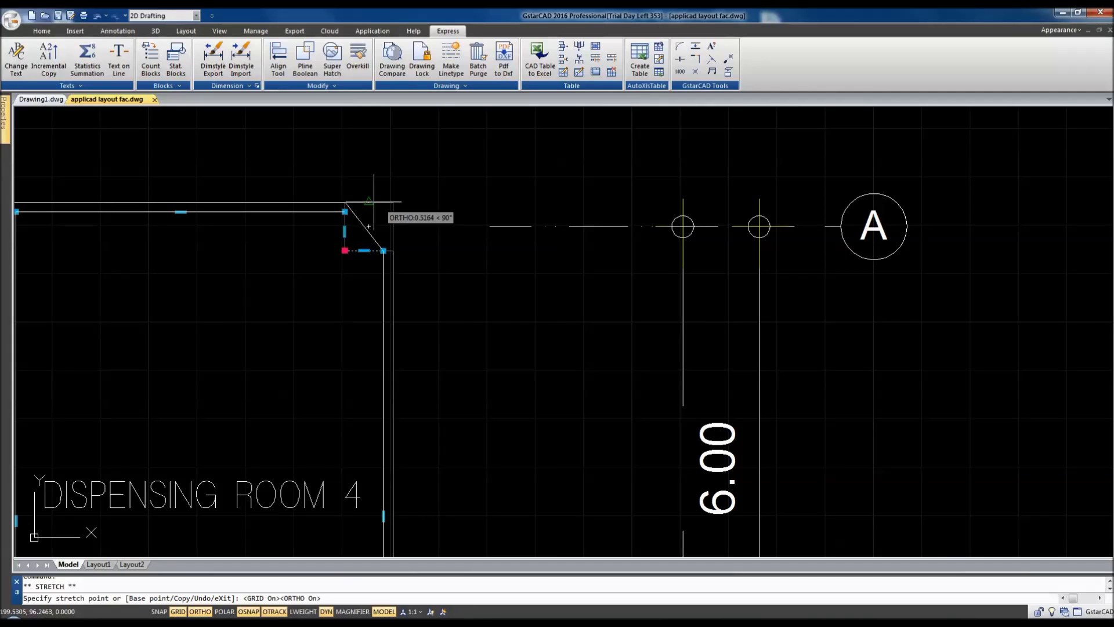
pyautogui.press('Escape')
# Reselect Dispensing Room 4 and grab the midpoint grip of its right edge
pyautogui.scroll(-2, 374, 233)
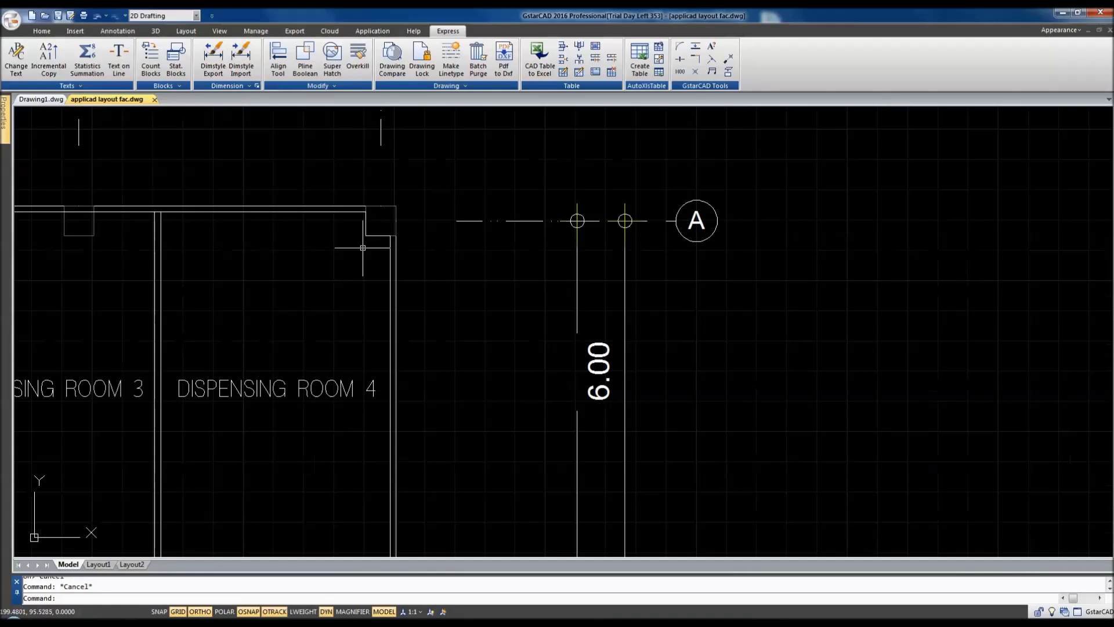
pyautogui.click(374, 235)
pyautogui.scroll(-2, 373, 235)
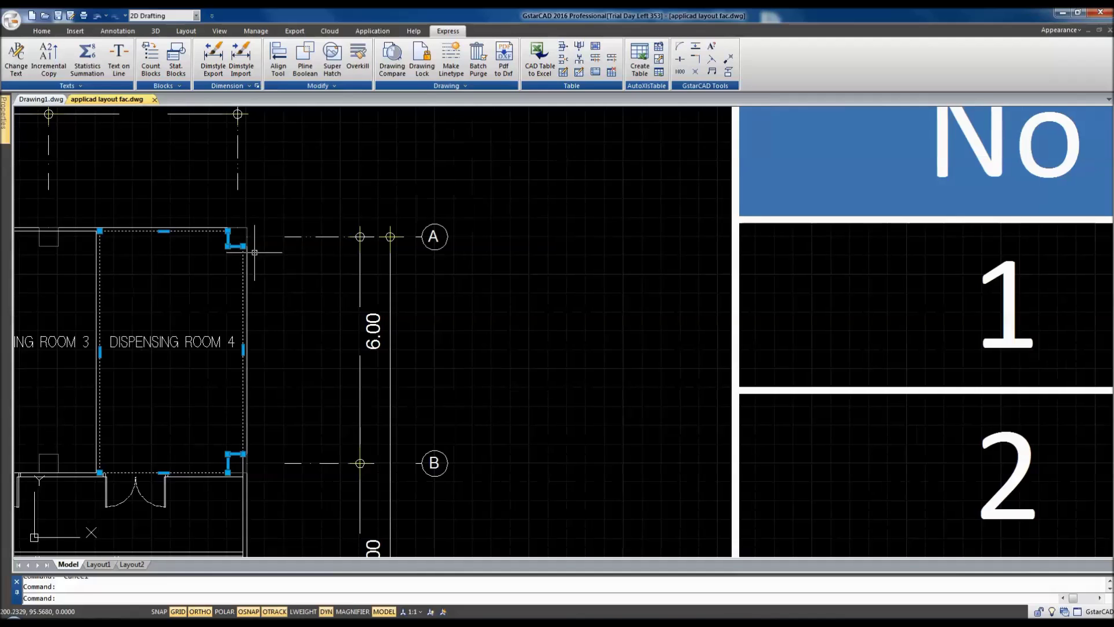
pyautogui.scroll(-2, 306, 256)
pyautogui.moveTo(305, 257); pyautogui.dragTo(310, 230, button='middle')
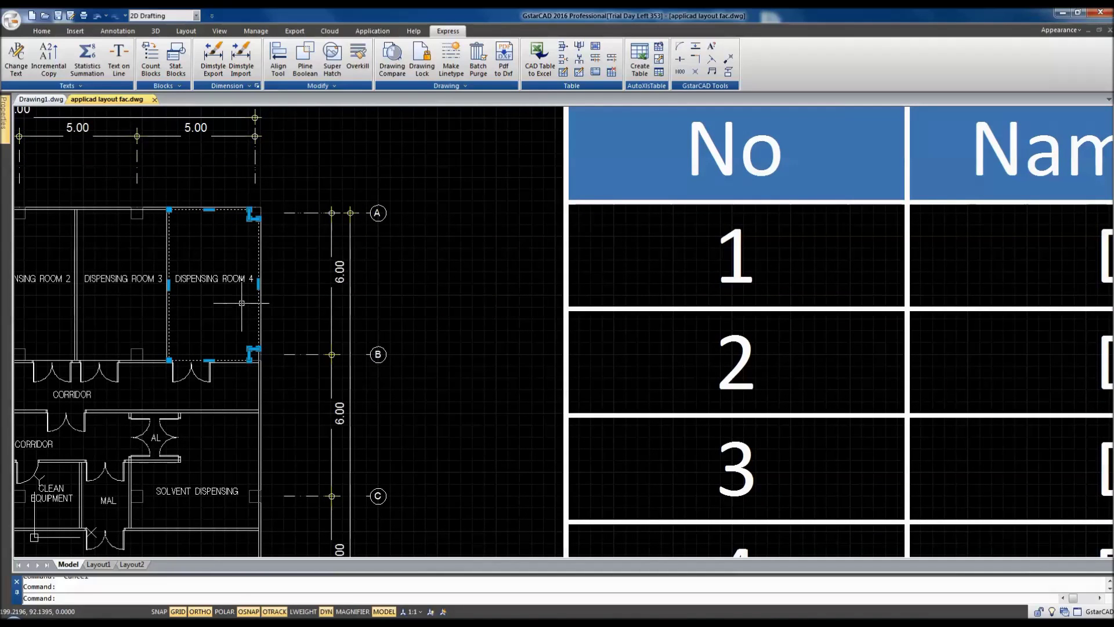
pyautogui.scroll(-3, 240, 299)
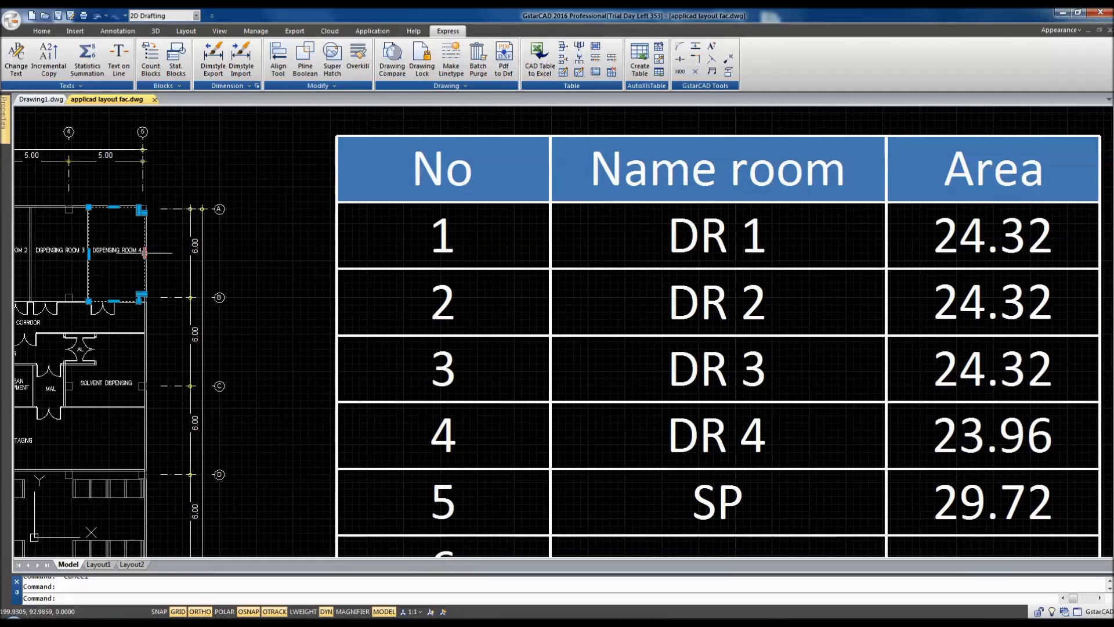
pyautogui.click(145, 251)
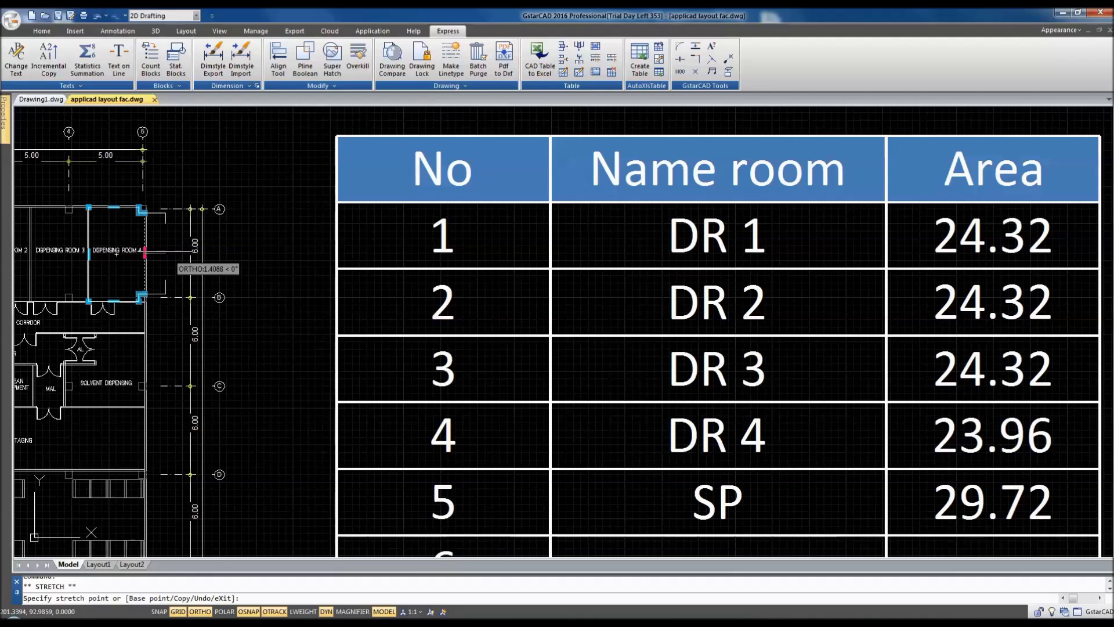
# Stretch Dispensing Room 4's right edge out so DR 4 reads 31.71, then back to 23.96
pyautogui.click(166, 252)
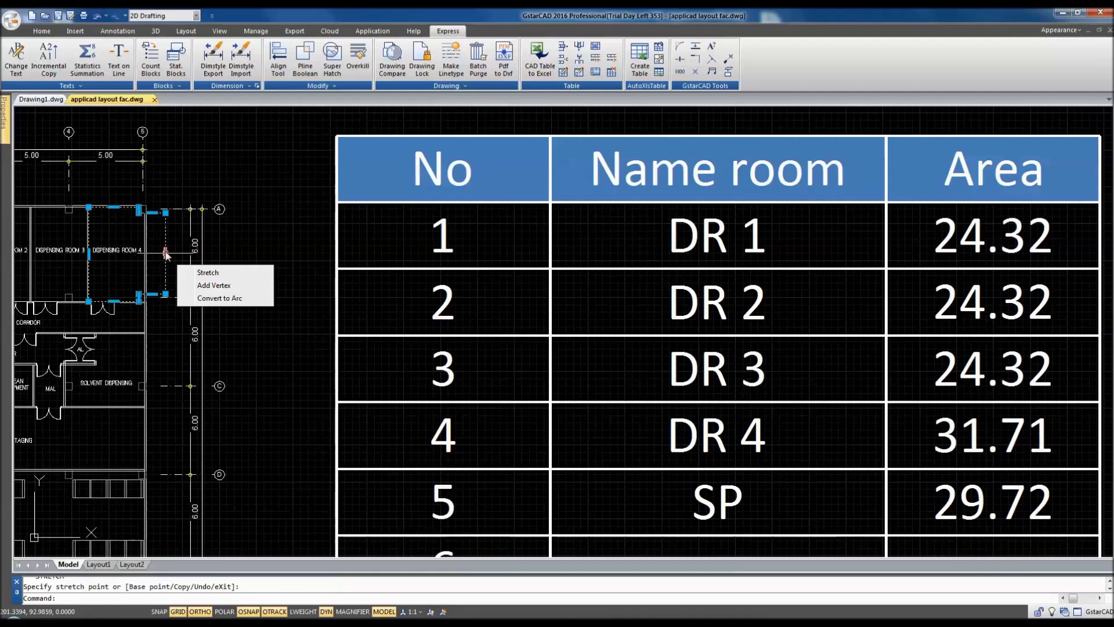
pyautogui.press('Escape')
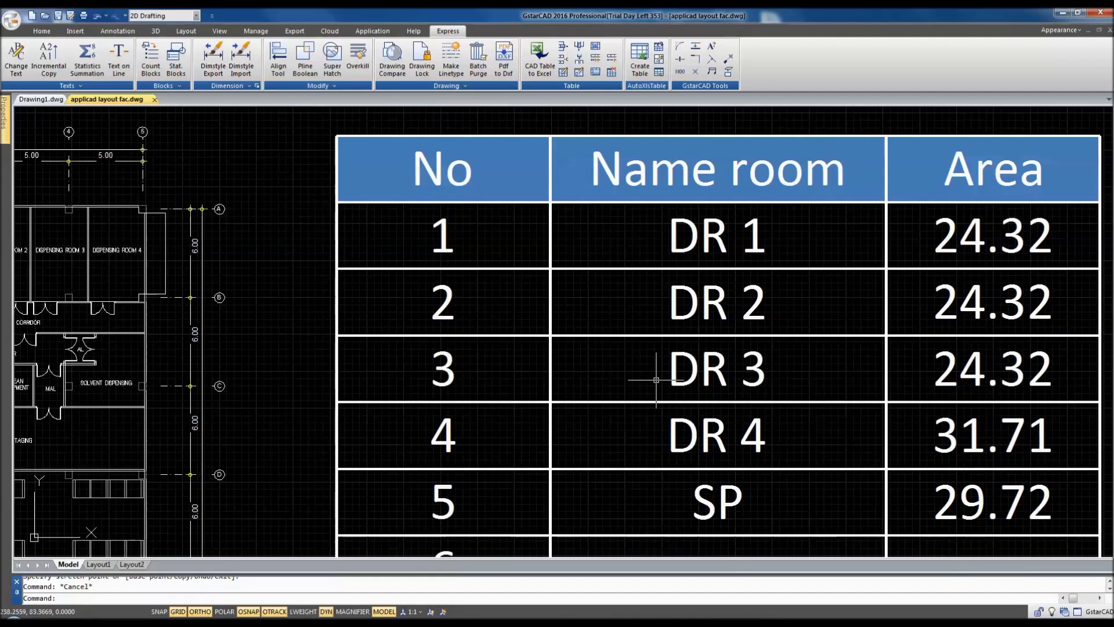
pyautogui.click(166, 253)
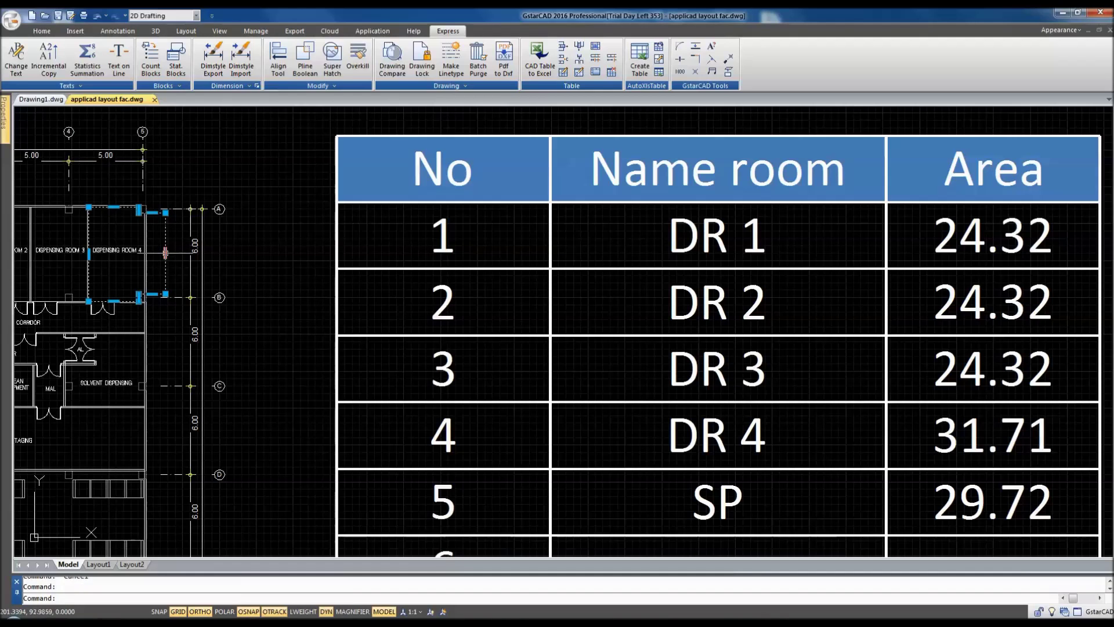
pyautogui.click(165, 254)
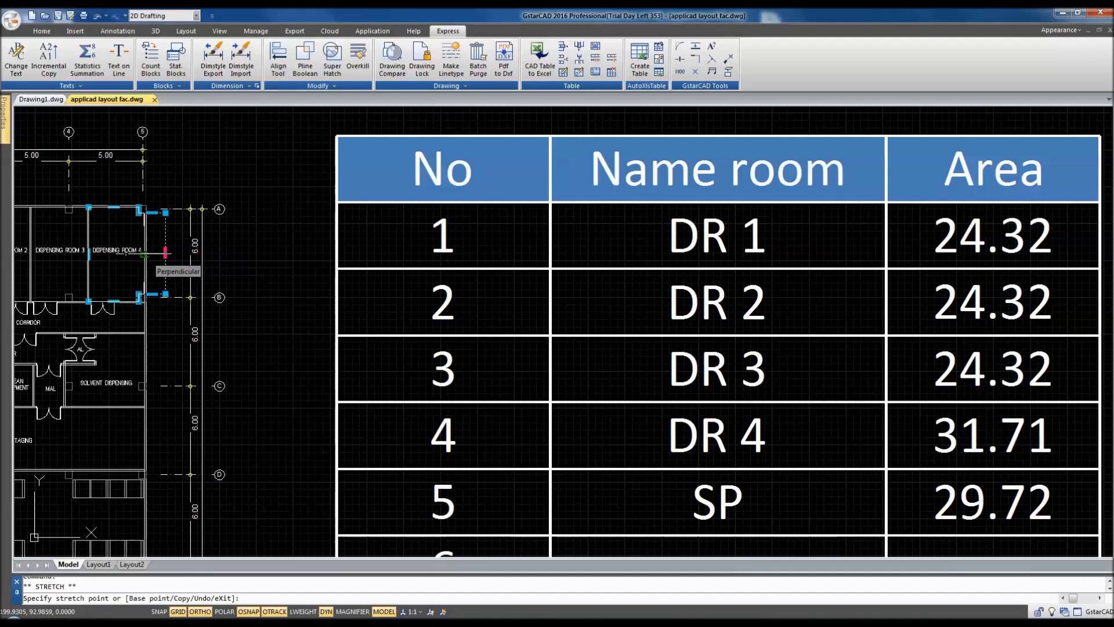
pyautogui.click(145, 254)
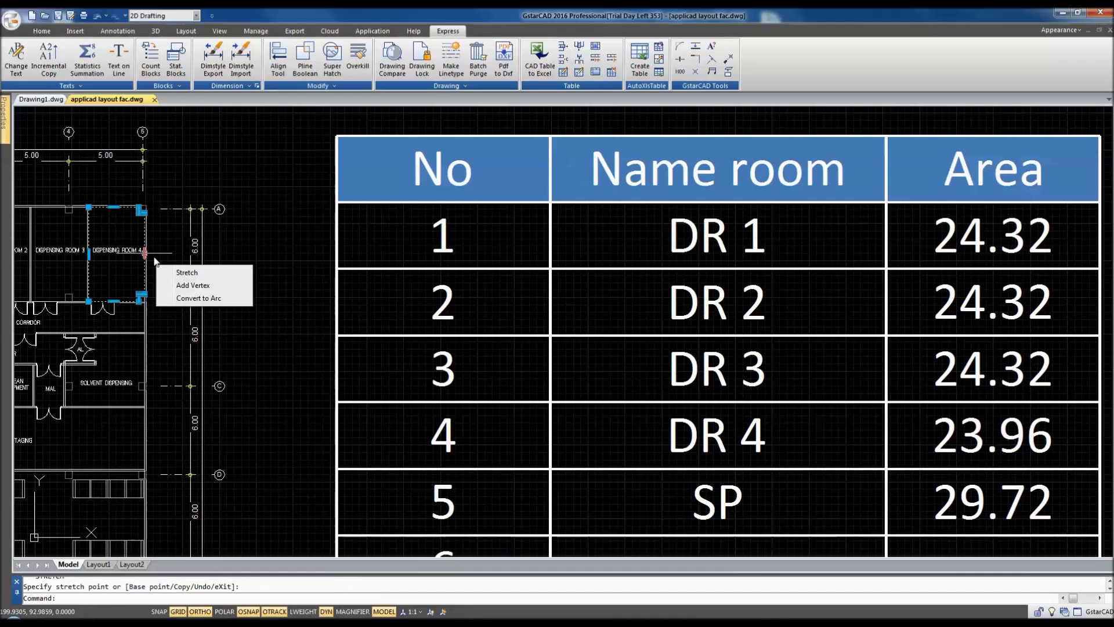
pyautogui.press('Escape')
pyautogui.press('Escape')
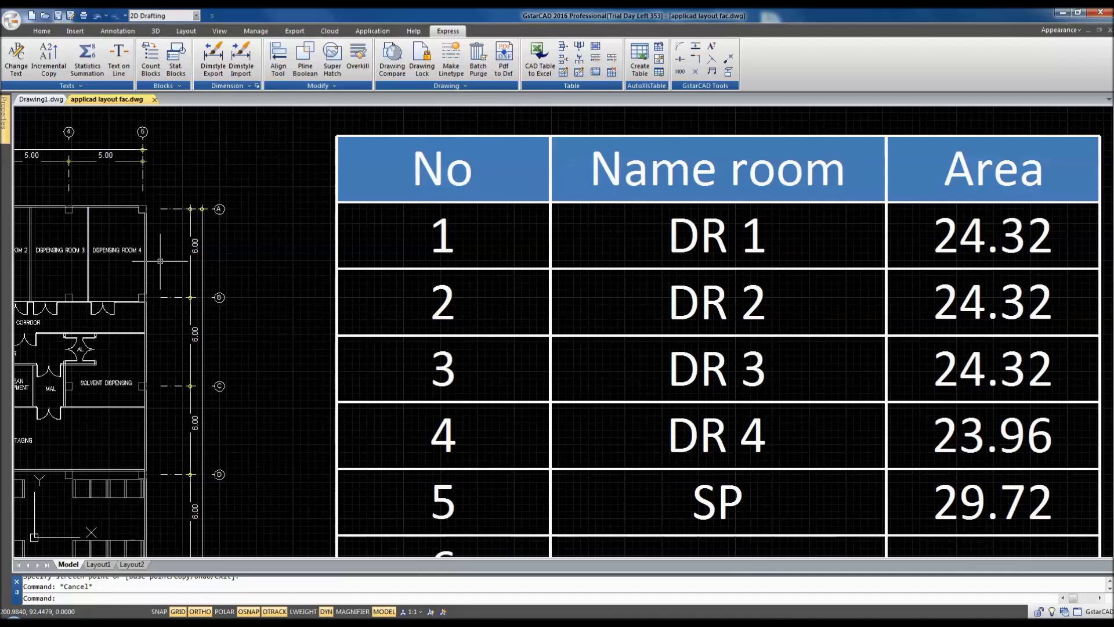